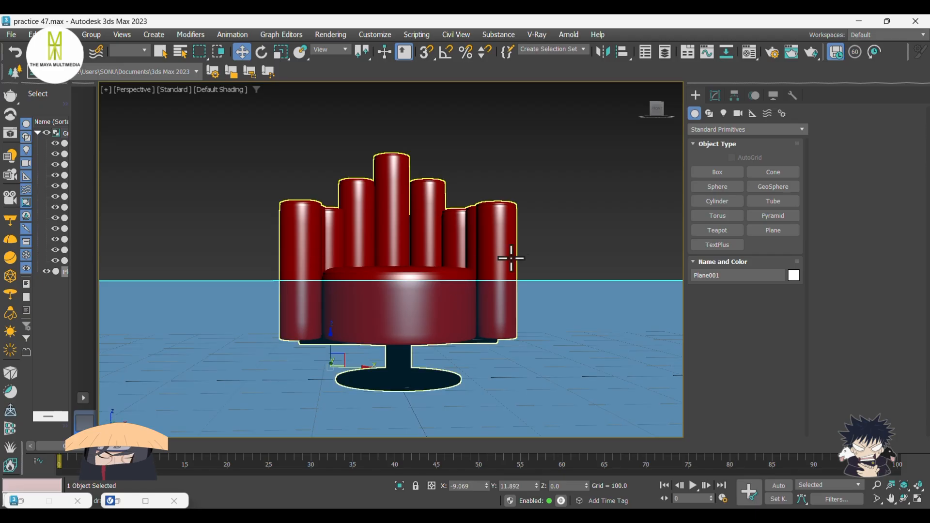
# Reduce the ground plane's length and width segments to 1 each, with edged faces displayed.
pyautogui.press('F4')
pyautogui.scroll(-10, 515, 249)
pyautogui.moveTo(476, 261)
pyautogui.keyDown('alt'); pyautogui.mouseDown(button='middle')
pyautogui.moveTo(474, 278)
pyautogui.moveTo(502, 282)
pyautogui.moveTo(561, 267)
pyautogui.mouseUp(button='middle'); pyautogui.keyUp('alt')
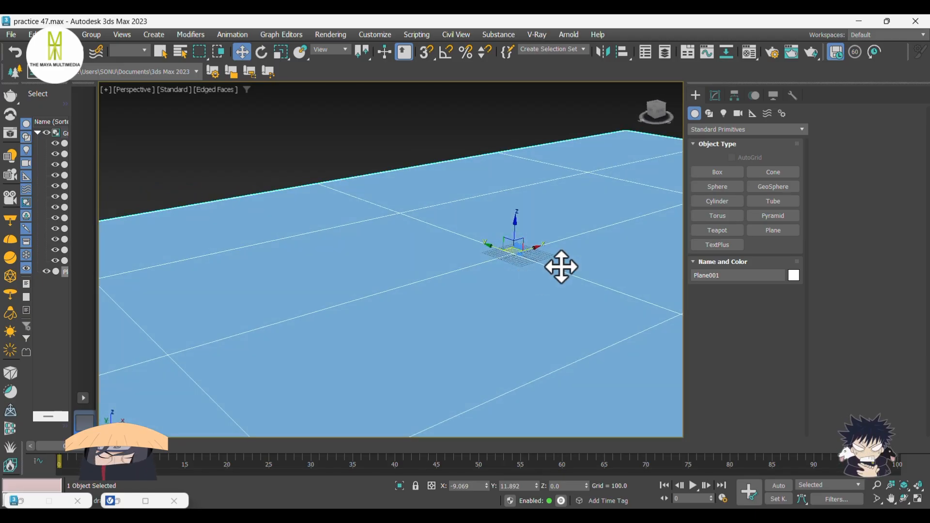
pyautogui.click(714, 95)
pyautogui.rightClick(785, 329)
pyautogui.rightClick(785, 342)
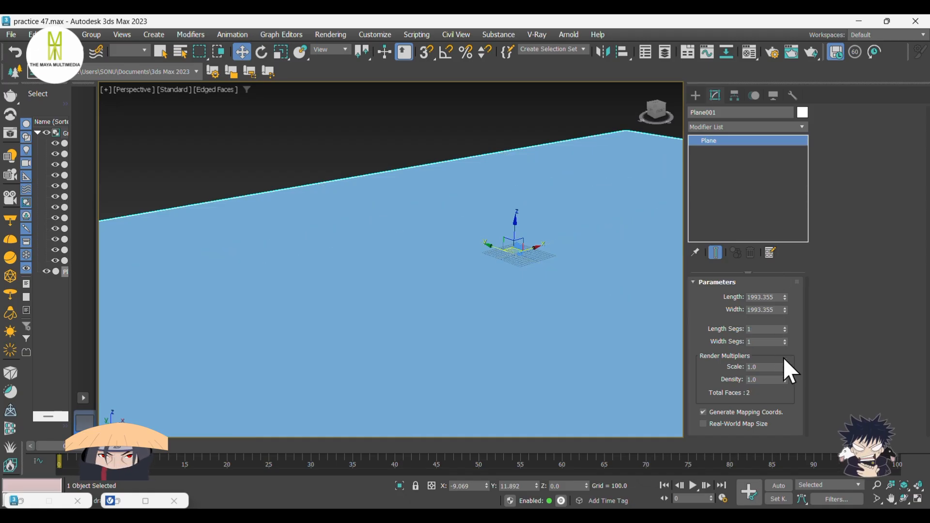
# Convert the ground plane to an Editable Poly.
pyautogui.click(696, 95)
pyautogui.keyDown('alt'); pyautogui.moveTo(557, 252); pyautogui.dragTo(443, 191, button='middle'); pyautogui.keyUp('alt')
pyautogui.rightClick(446, 176)
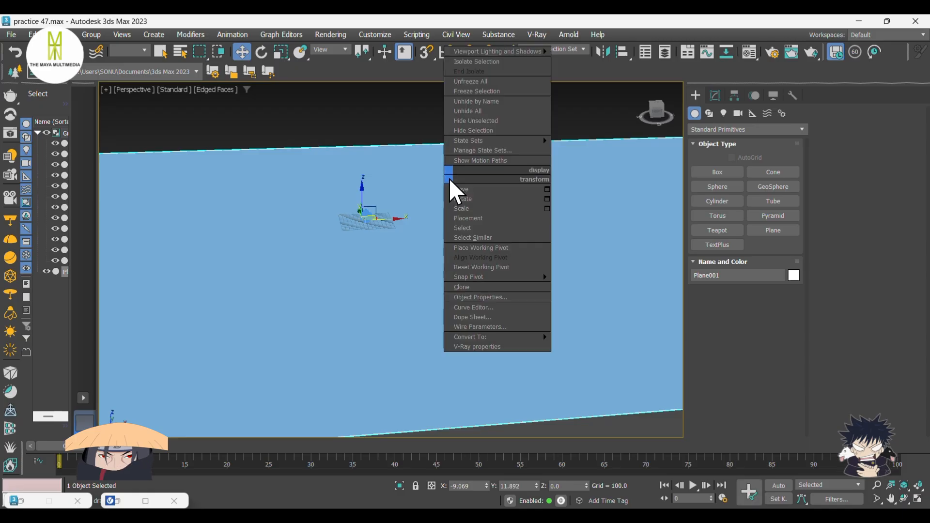
pyautogui.moveTo(509, 338)
pyautogui.click(572, 346)
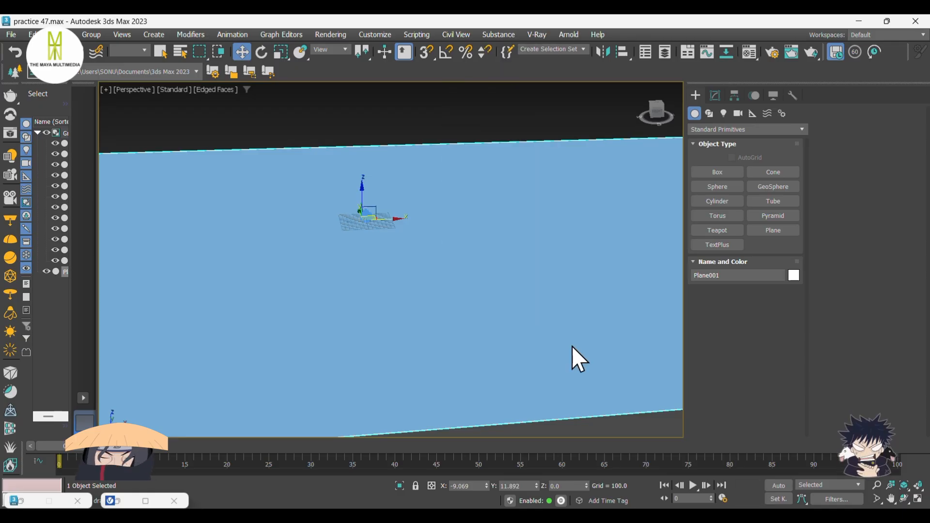
# Extrude the ground plane's back edge straight up to form a tall vertical backdrop wall.
pyautogui.click(726, 297)
pyautogui.click(414, 147)
pyautogui.scroll(-2, 449, 251)
pyautogui.moveTo(301, 218); pyautogui.dragTo(324, 270, button='middle')
pyautogui.moveTo(382, 197); pyautogui.dragTo(394, 120)
pyautogui.scroll(-5, 395, 242)
pyautogui.keyDown('alt'); pyautogui.moveTo(374, 266); pyautogui.dragTo(423, 268, button='middle'); pyautogui.keyUp('alt')
pyautogui.moveTo(391, 164); pyautogui.dragTo(403, 144)
pyautogui.scroll(2, 389, 220)
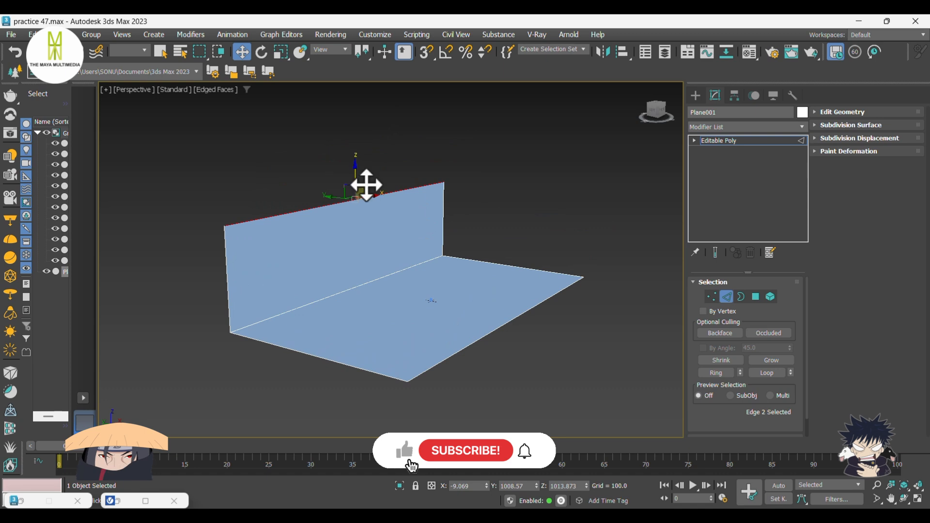
pyautogui.moveTo(353, 164); pyautogui.dragTo(354, 154)
# Leave edge editing on the backdrop, then select the red chair group and bring it into close view.
pyautogui.keyDown('alt'); pyautogui.moveTo(442, 281); pyautogui.dragTo(394, 285, button='middle'); pyautogui.keyUp('alt')
pyautogui.click(328, 286)
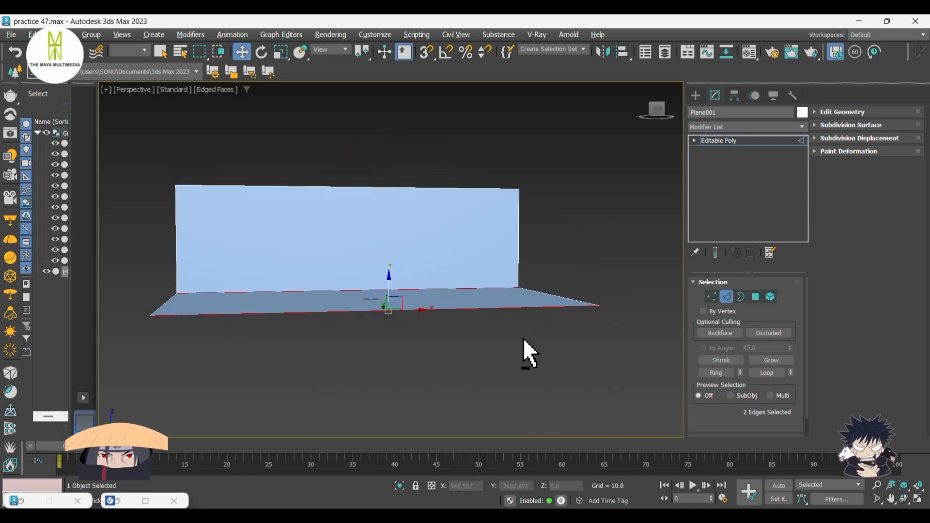
pyautogui.click(696, 96)
pyautogui.click(465, 363)
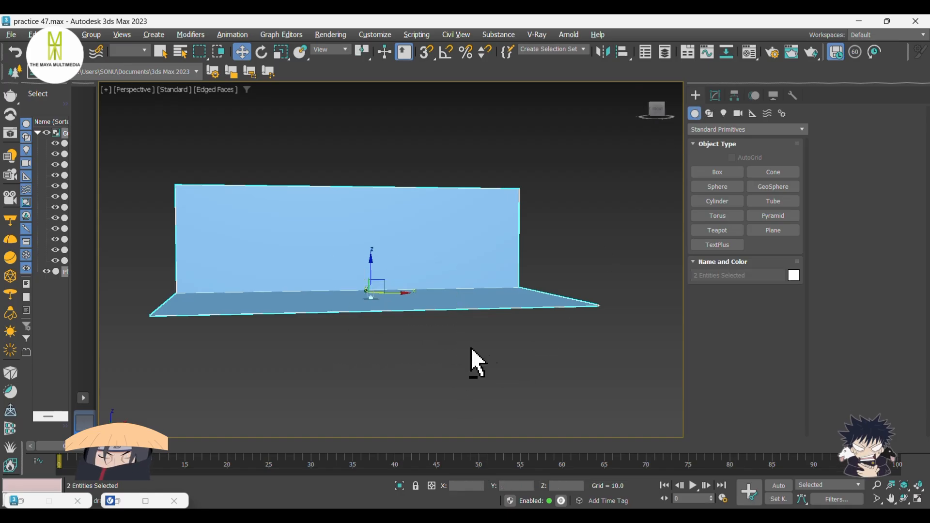
pyautogui.click(459, 286)
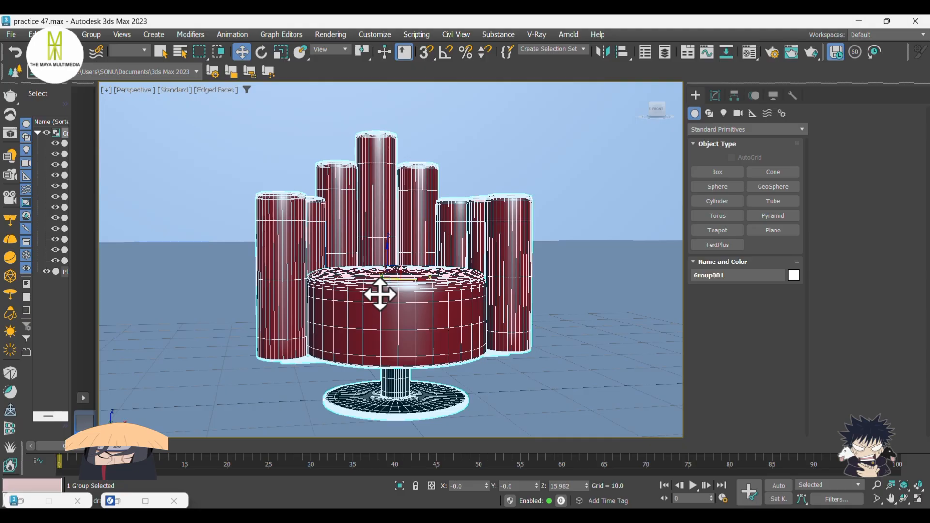
# Hide the edged faces and create a physical camera from a low, slightly angled front view of the chair.
pyautogui.press('F4')
pyautogui.scroll(-3, 416, 291)
pyautogui.moveTo(417, 322)
pyautogui.keyDown('alt'); pyautogui.mouseDown(button='middle')
pyautogui.moveTo(407, 318)
pyautogui.moveTo(417, 311)
pyautogui.mouseUp(button='middle'); pyautogui.keyUp('alt')
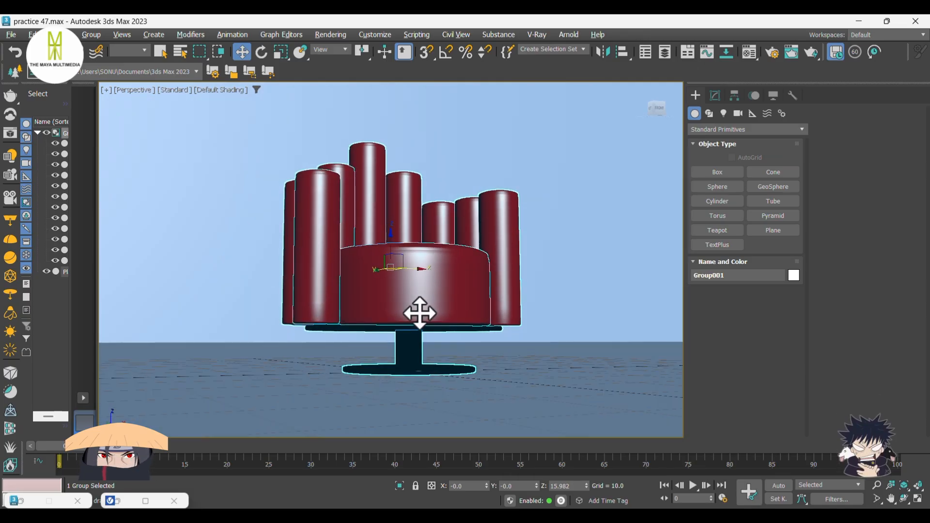
pyautogui.hotkey('ctrl', 'c')
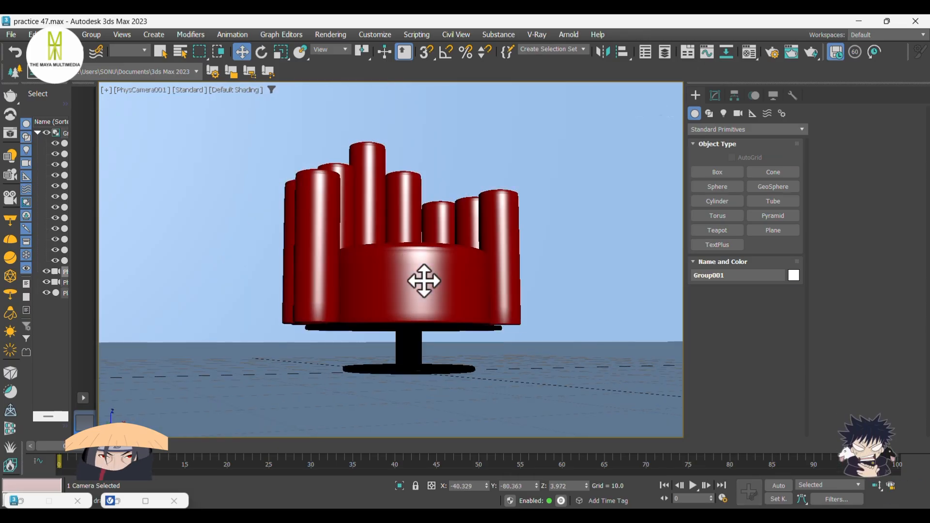
# Lock the physical camera's movement and rotation axes in its link info.
pyautogui.click(715, 97)
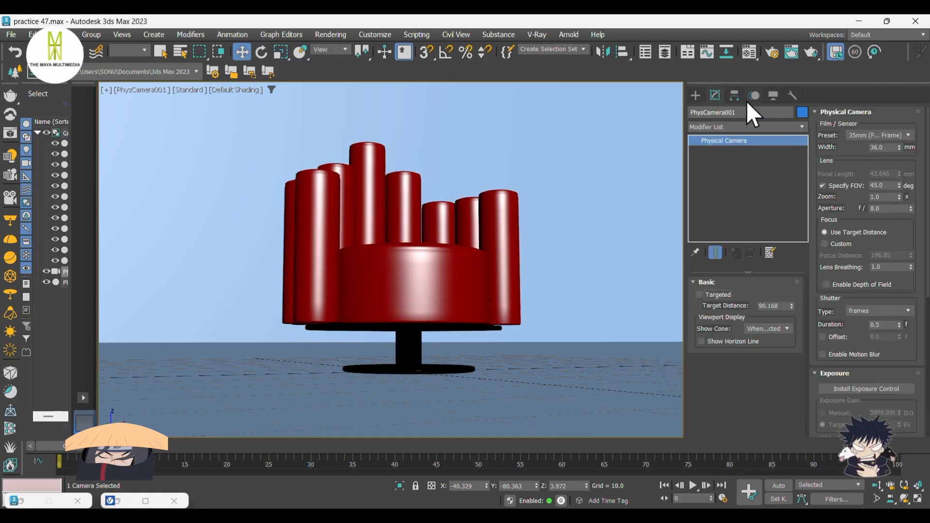
pyautogui.click(736, 99)
pyautogui.click(781, 131)
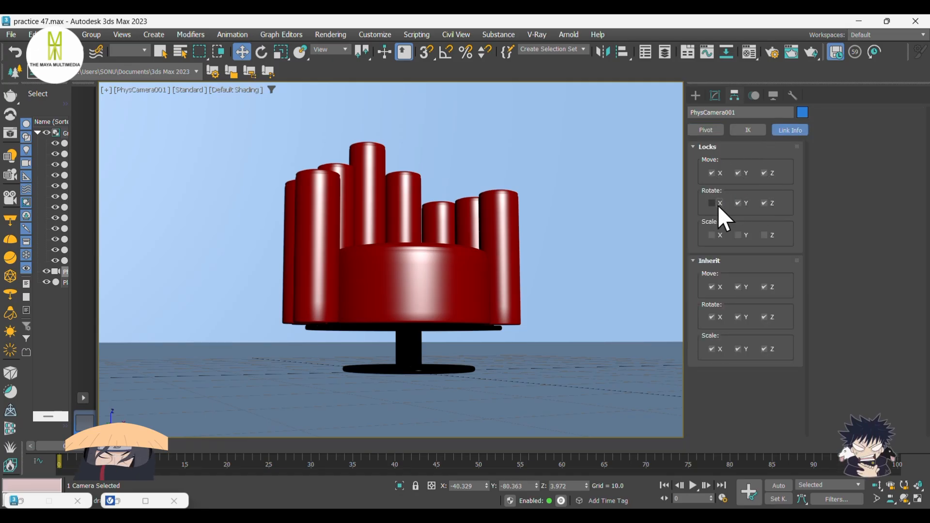
pyautogui.click(696, 96)
# Add a Material modifier to the backdrop plane with material ID 3, matching the first free sub-material slot.
pyautogui.click(588, 237)
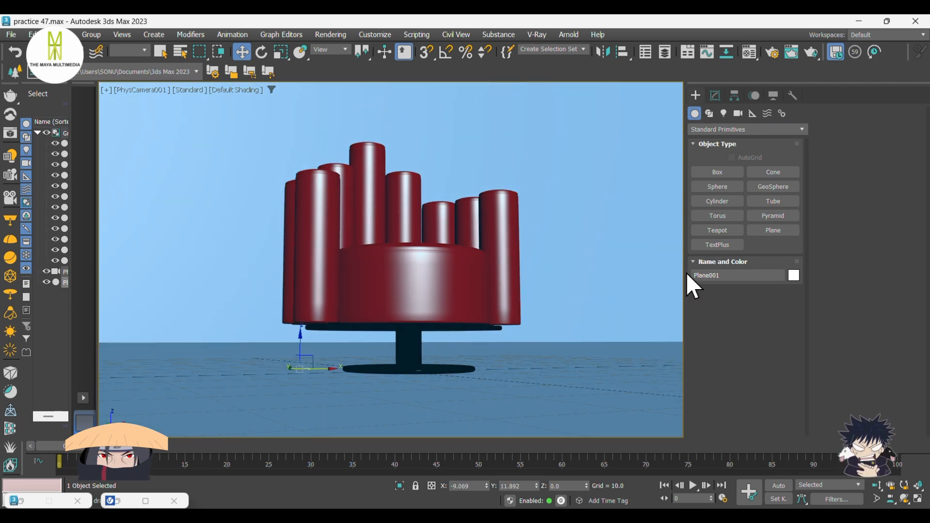
pyautogui.press('m')
pyautogui.click(759, 220)
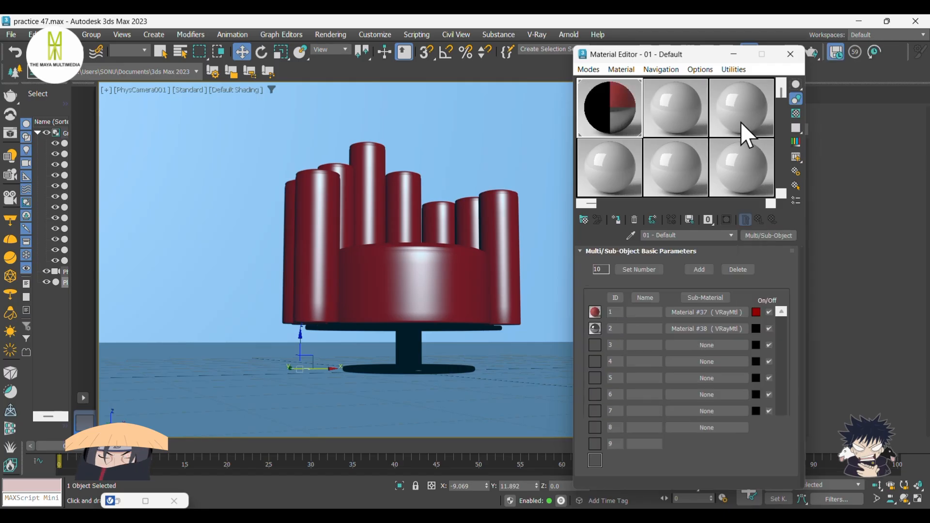
pyautogui.click(734, 54)
pyautogui.click(715, 96)
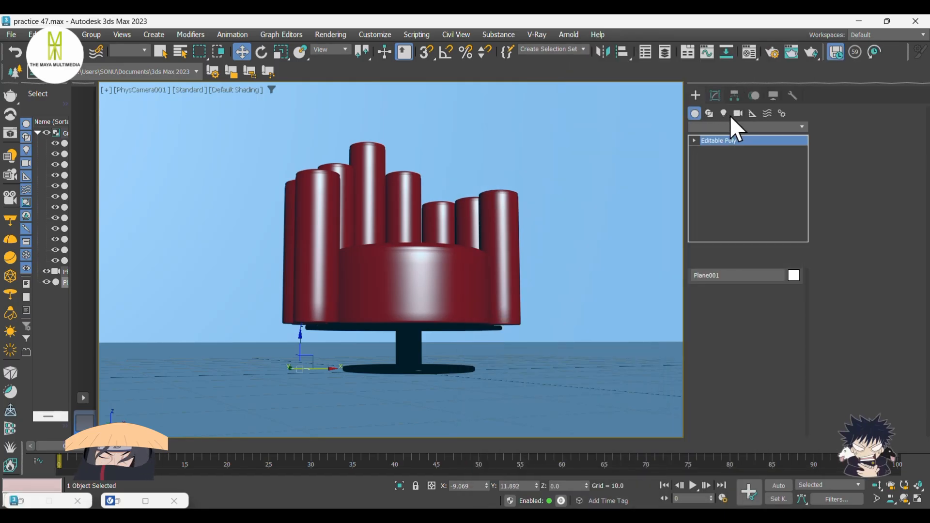
pyautogui.click(728, 125)
pyautogui.scroll(-1, 728, 125)
pyautogui.write('aterial')
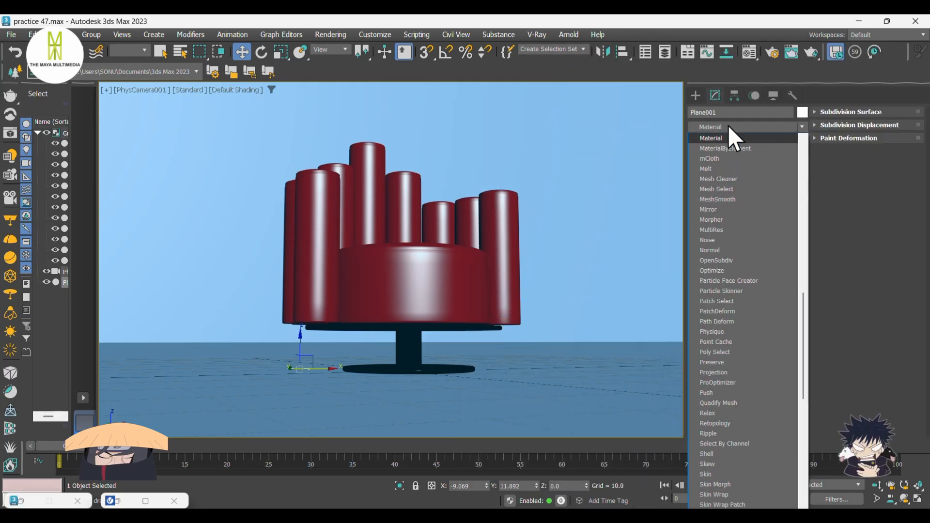
pyautogui.click(726, 138)
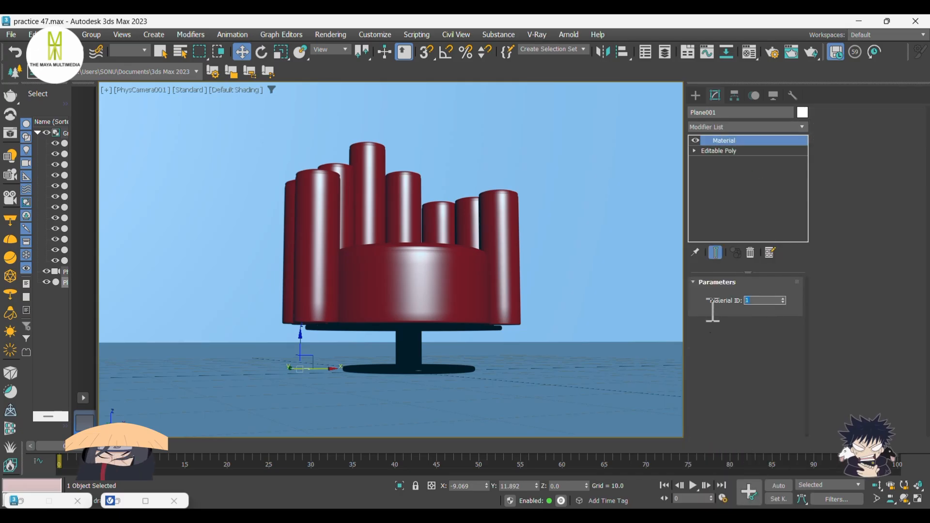
pyautogui.write('3')
pyautogui.press('Return')
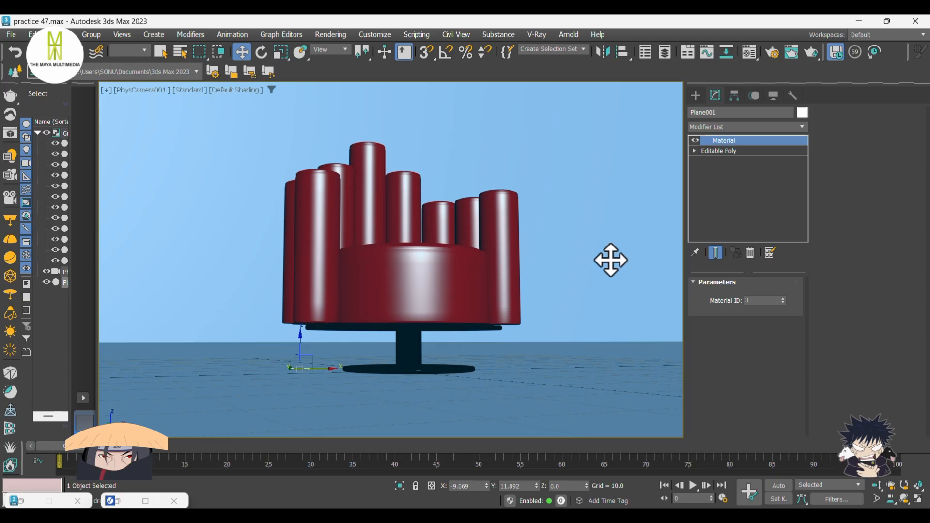
# Assign a VRayMtl to sub-material slot 3 and set its diffuse colour to dark grey with value 26.
pyautogui.press('m')
pyautogui.click(706, 344)
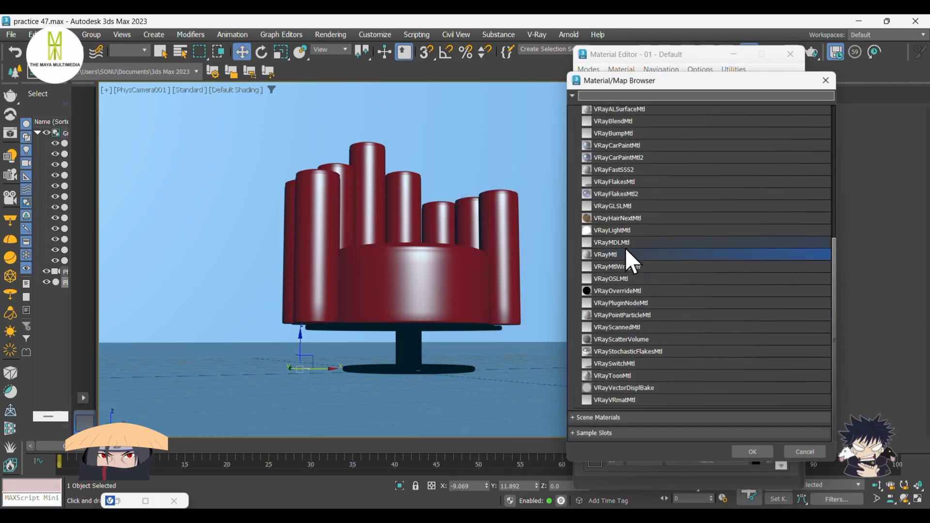
pyautogui.click(744, 449)
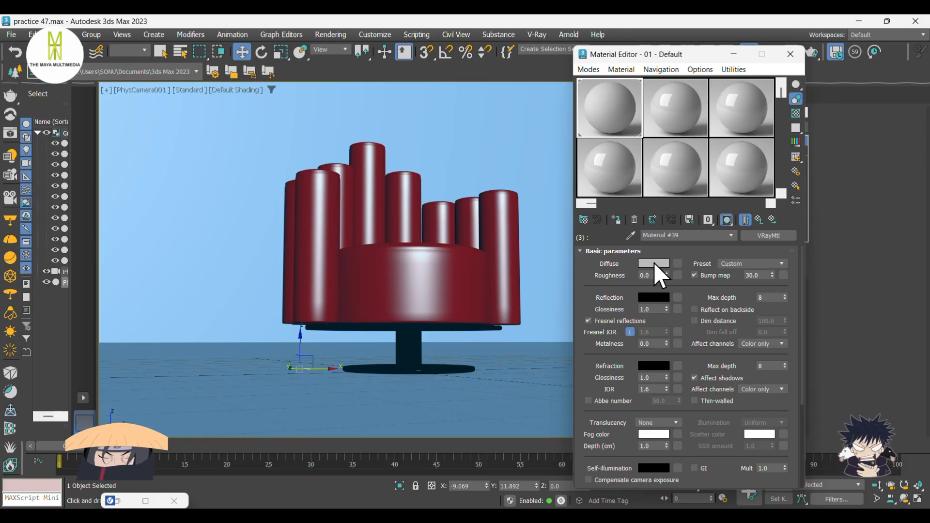
pyautogui.click(654, 263)
pyautogui.moveTo(493, 185); pyautogui.dragTo(494, 148)
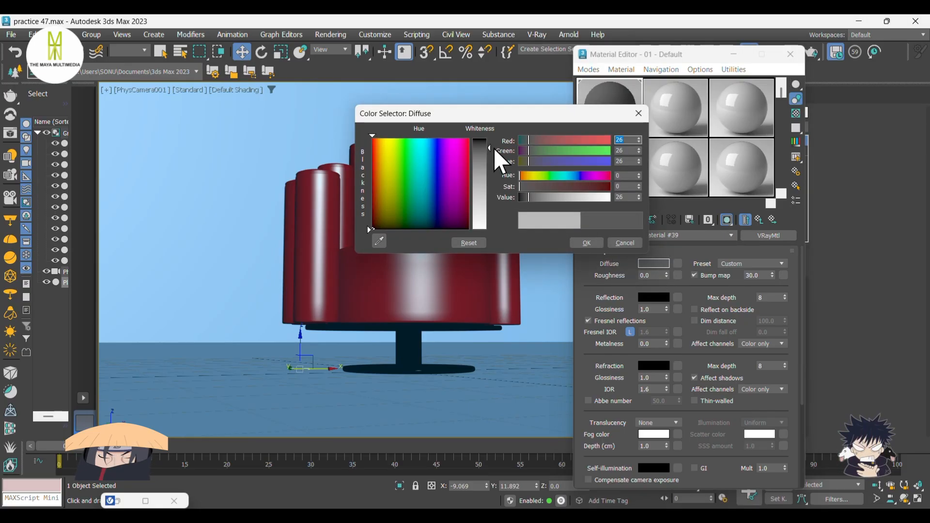
pyautogui.click(583, 244)
# Set the backdrop material's reflection to white with glossiness 0.65 and unlock its Fresnel IOR.
pyautogui.click(651, 297)
pyautogui.click(478, 260)
pyautogui.click(584, 277)
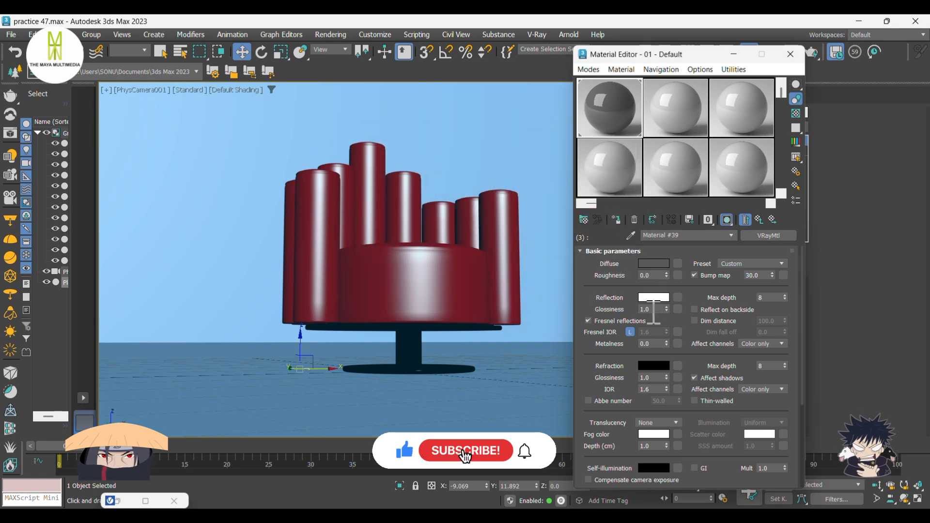
pyautogui.doubleClick(650, 310)
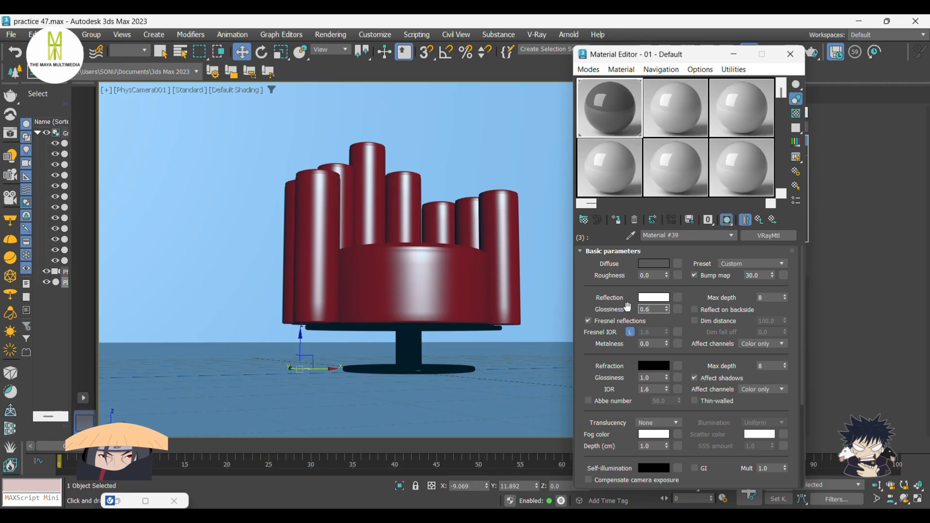
pyautogui.click(630, 332)
# Add a Noise map with size 1.0 to the material's bump slot, using an enlarged sample preview.
pyautogui.doubleClick(607, 122)
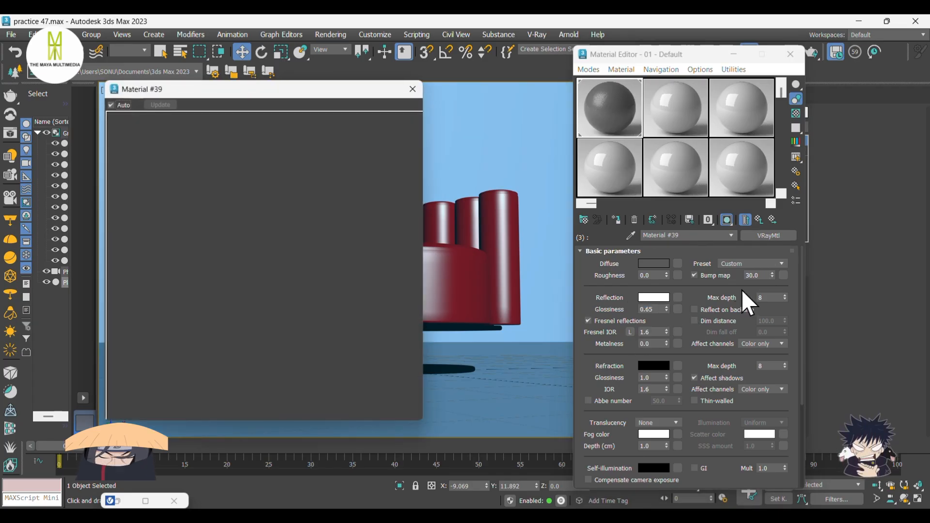
pyautogui.click(784, 275)
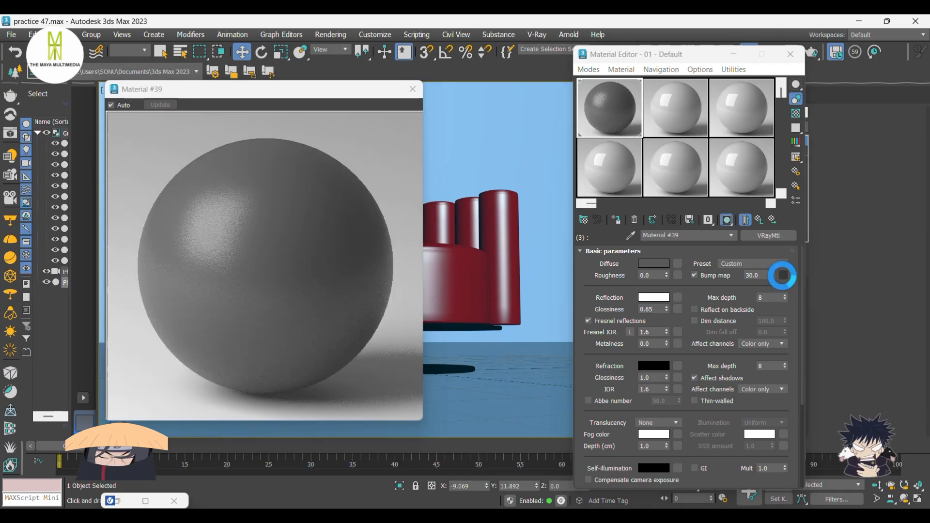
pyautogui.scroll(-3, 646, 367)
pyautogui.scroll(-3, 646, 367)
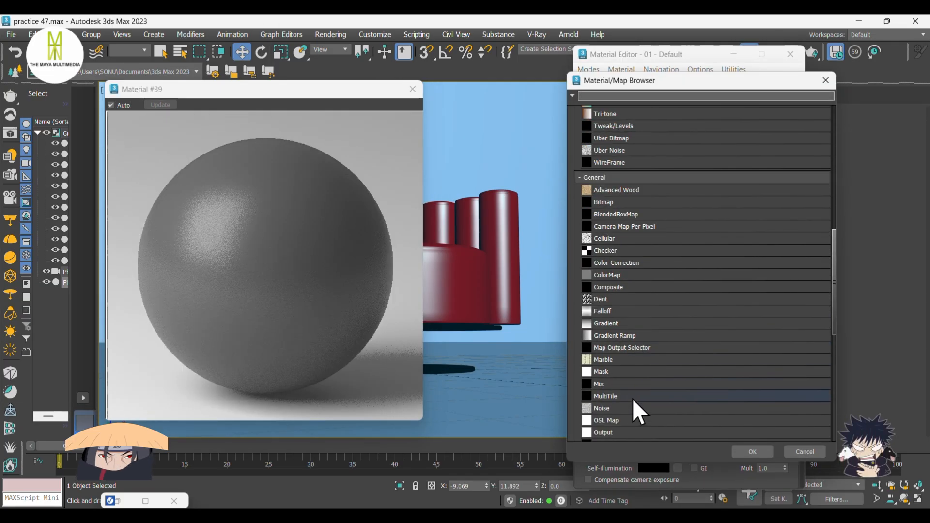
pyautogui.click(630, 409)
pyautogui.click(740, 451)
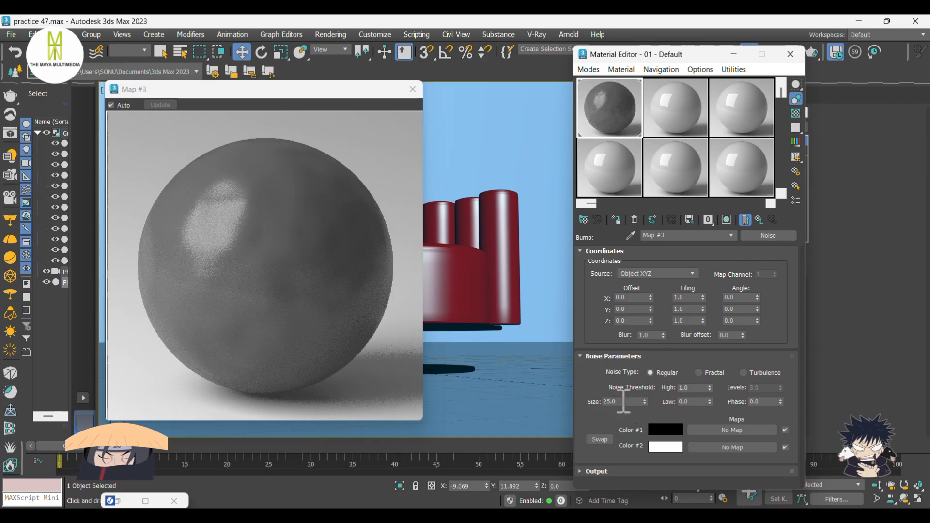
pyautogui.write('1')
# Set the bump amount to 1.0 and assign the finished material to the backdrop plane.
pyautogui.click(758, 220)
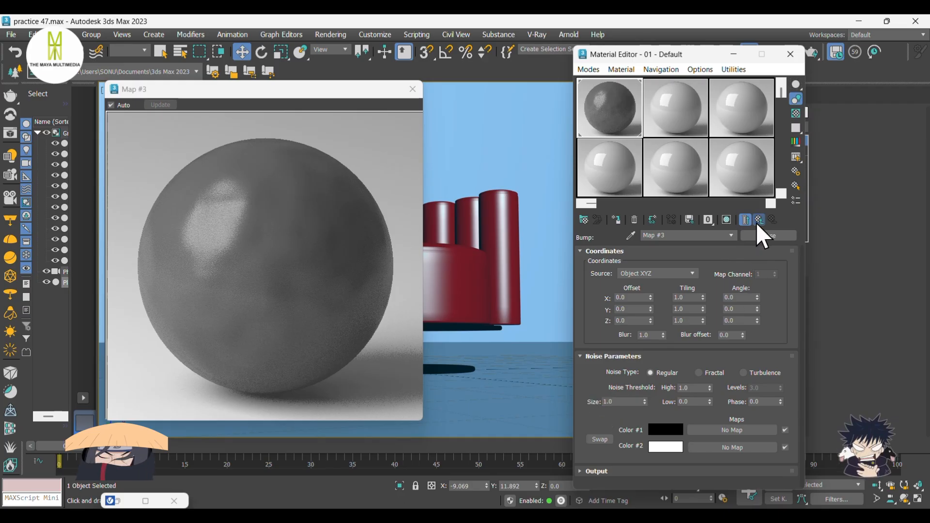
pyautogui.doubleClick(749, 276)
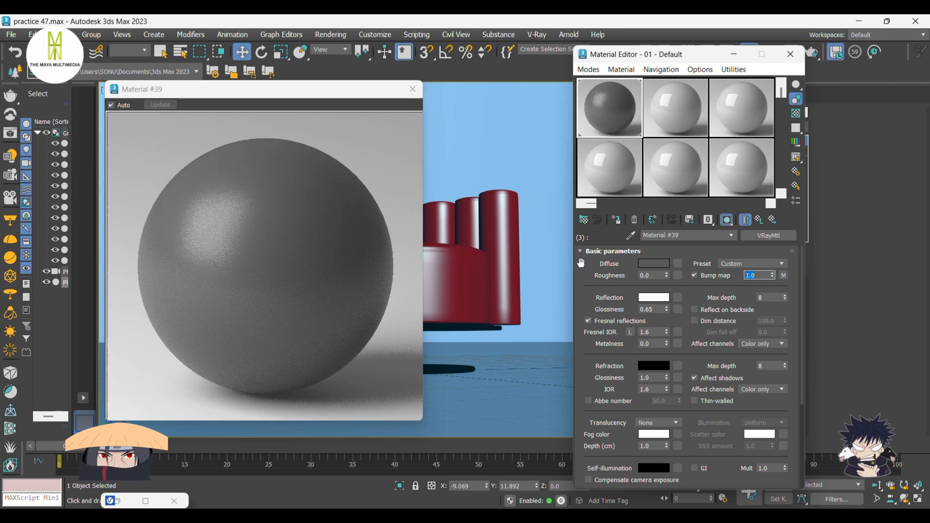
pyautogui.click(413, 89)
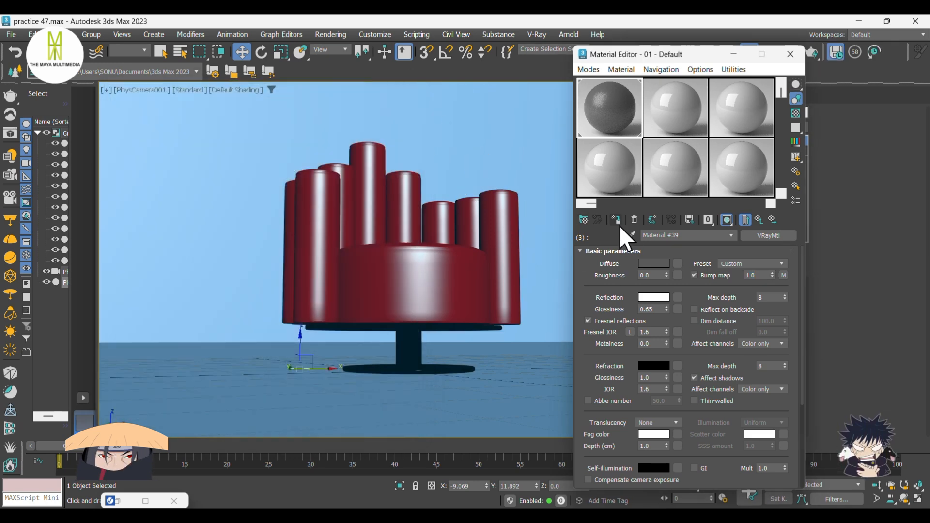
pyautogui.click(617, 220)
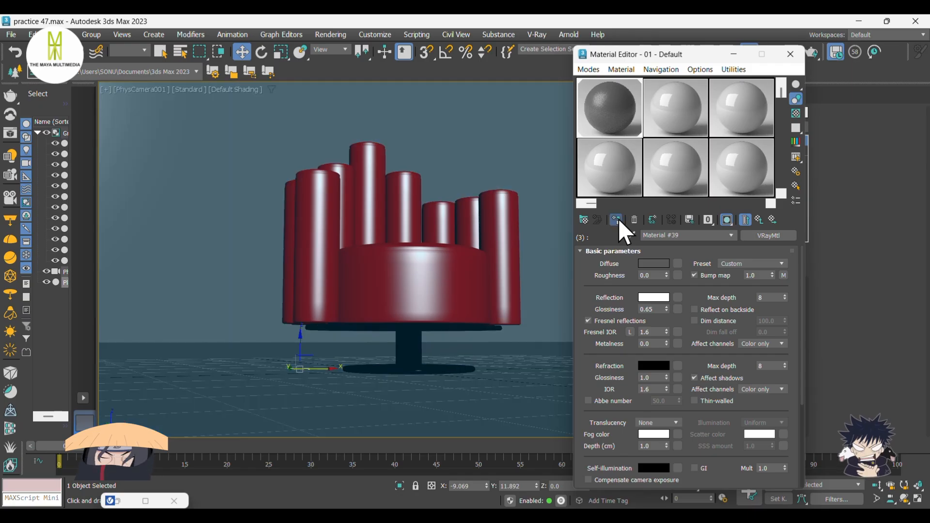
pyautogui.click(733, 54)
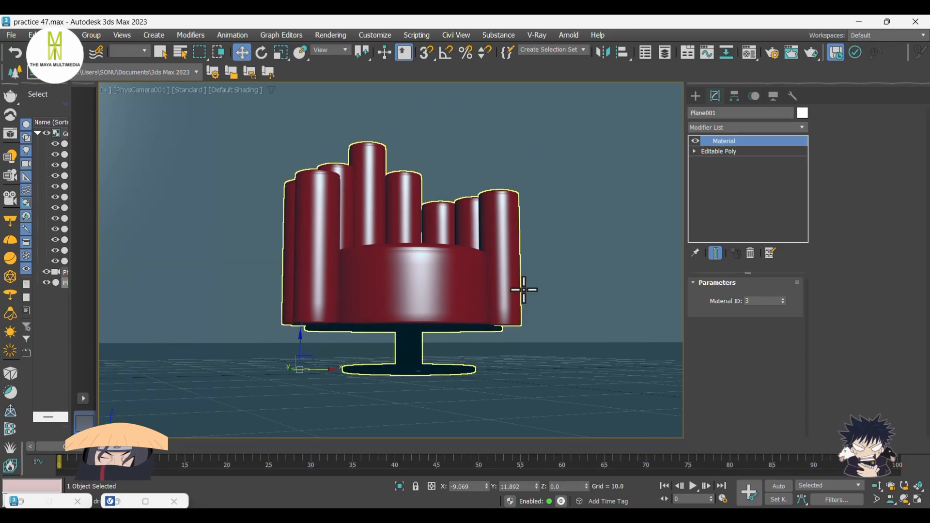
# Create a dome-type VRayLight on the floor beside the chair's base.
pyautogui.click(696, 98)
pyautogui.click(723, 113)
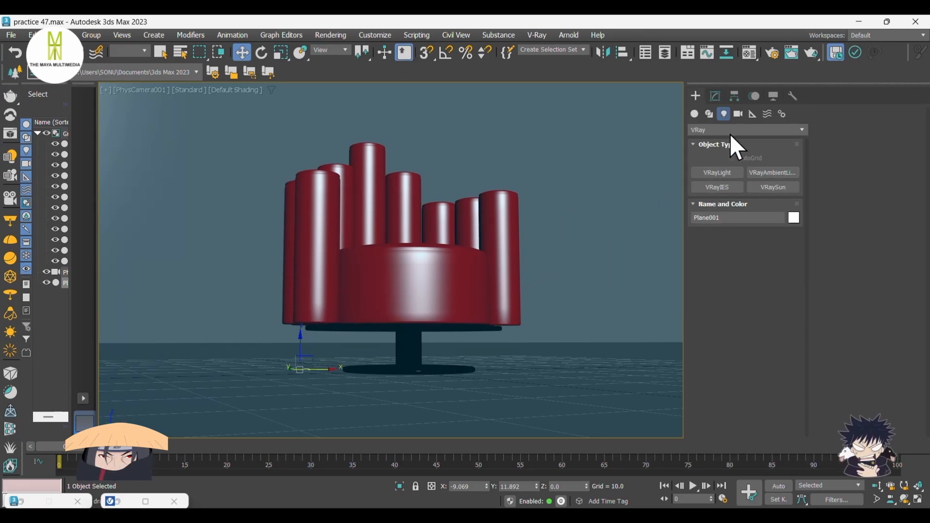
pyautogui.click(725, 129)
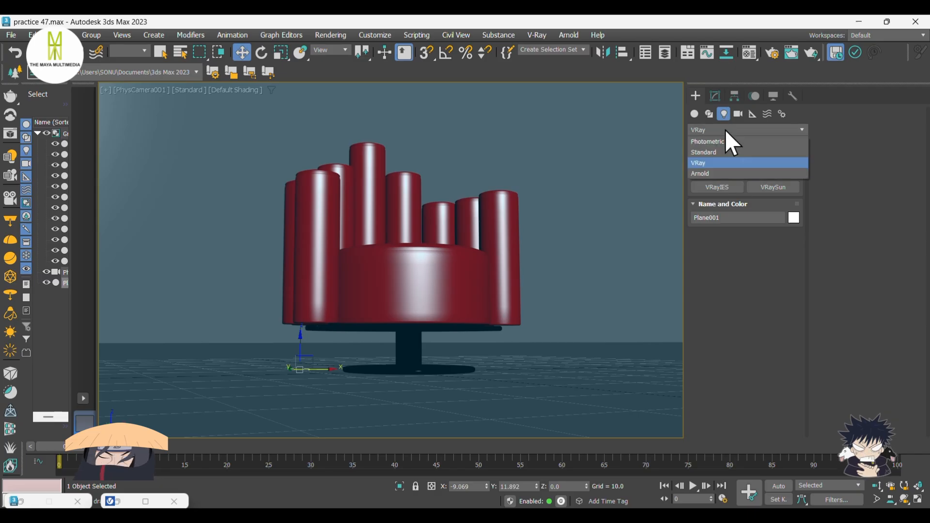
pyautogui.click(711, 165)
pyautogui.click(718, 172)
pyautogui.click(776, 249)
pyautogui.click(772, 269)
pyautogui.click(527, 369)
pyautogui.press('w')
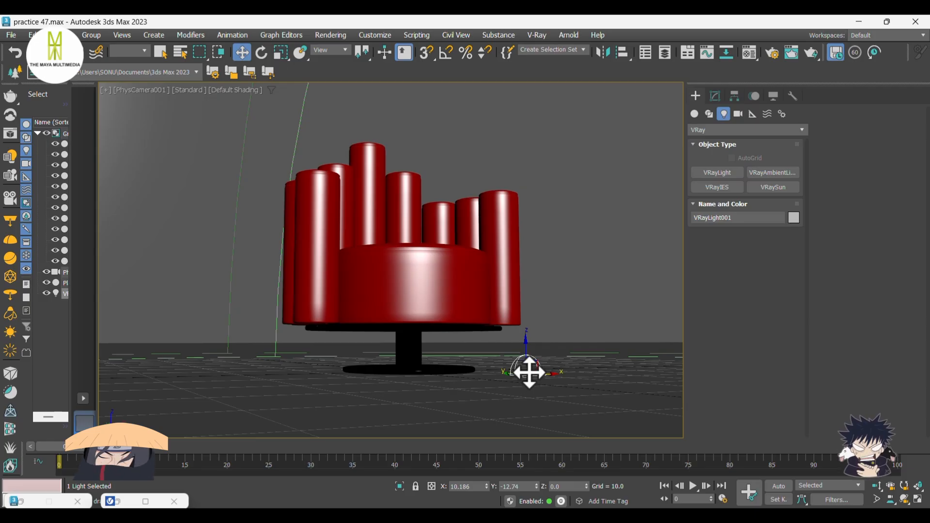
# Load sunny_rose_garden_2k.hdr from the work folder as a Bitmap environment map, keeping Real Pixels (32 bpp) storage.
pyautogui.press('8')
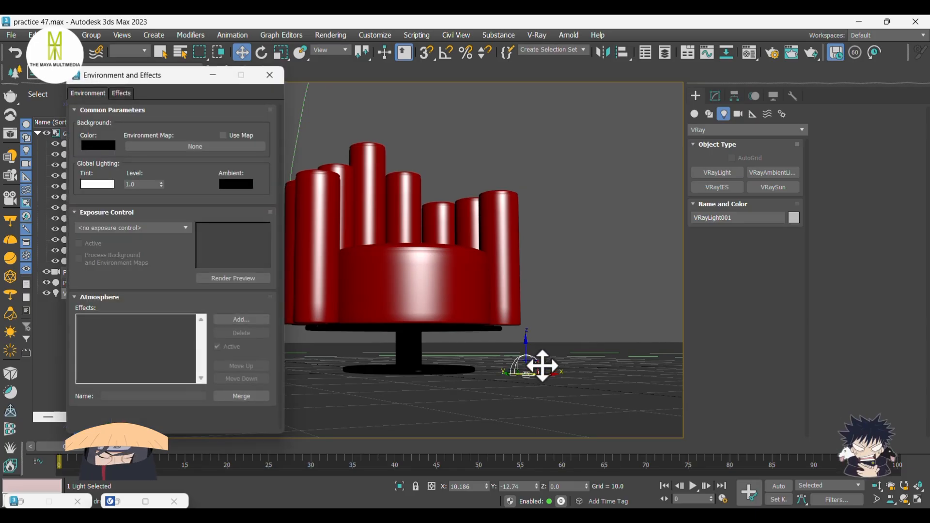
pyautogui.click(203, 147)
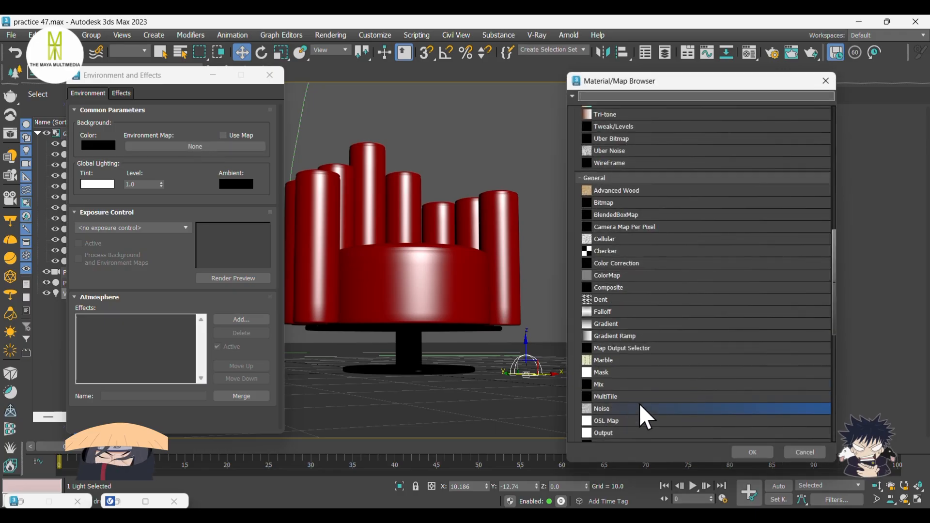
pyautogui.click(611, 203)
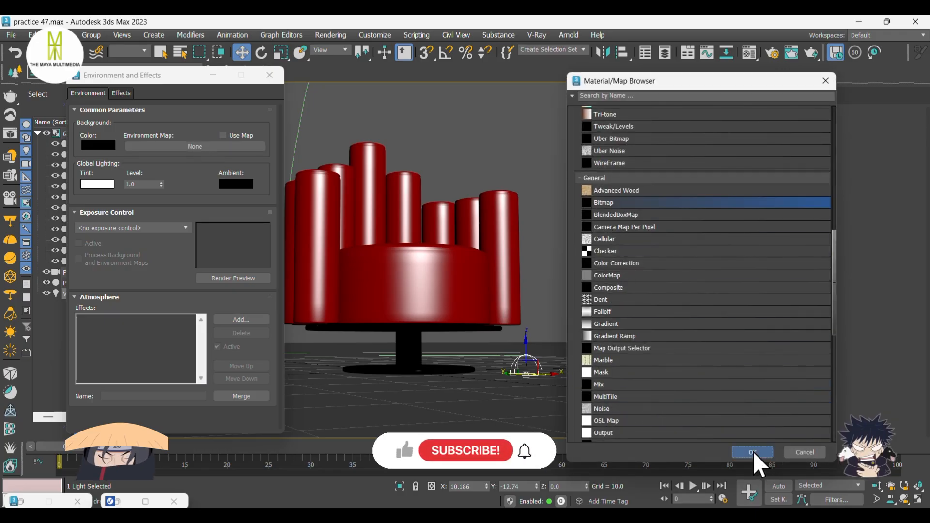
pyautogui.click(752, 452)
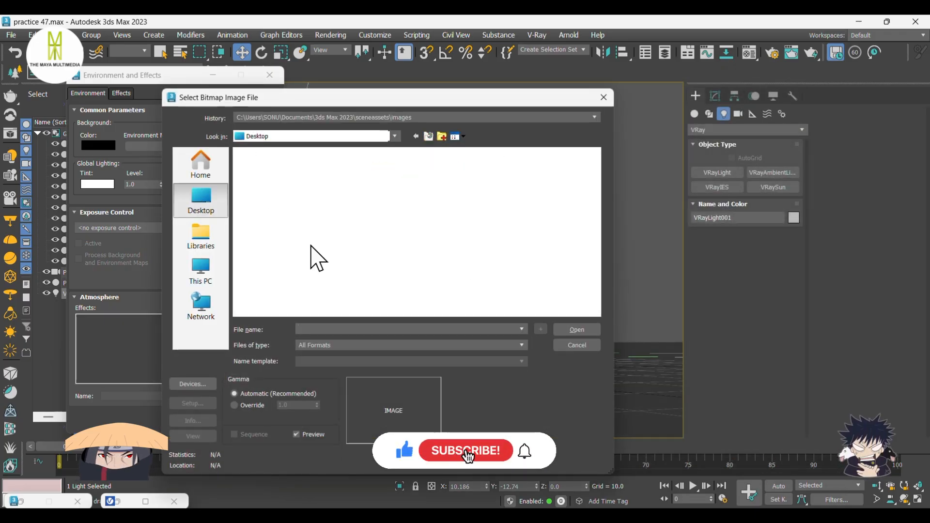
pyautogui.doubleClick(294, 246)
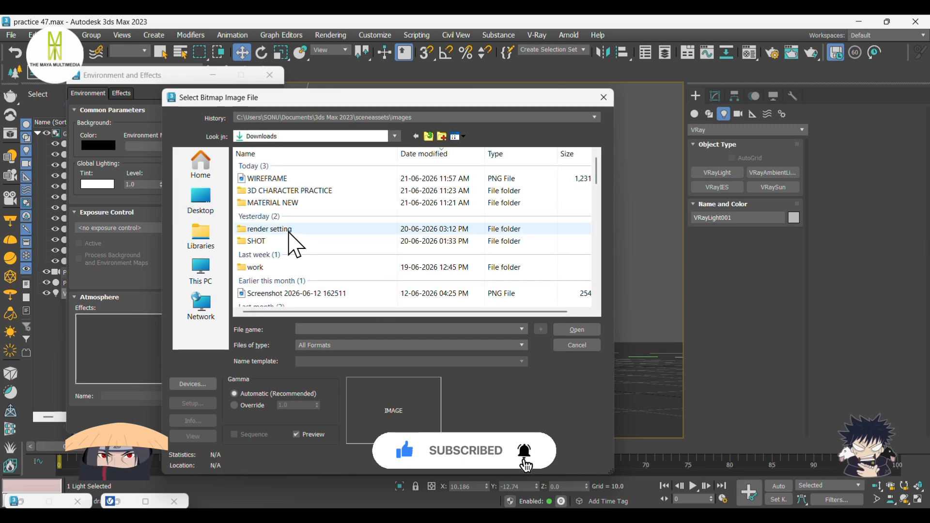
pyautogui.doubleClick(283, 266)
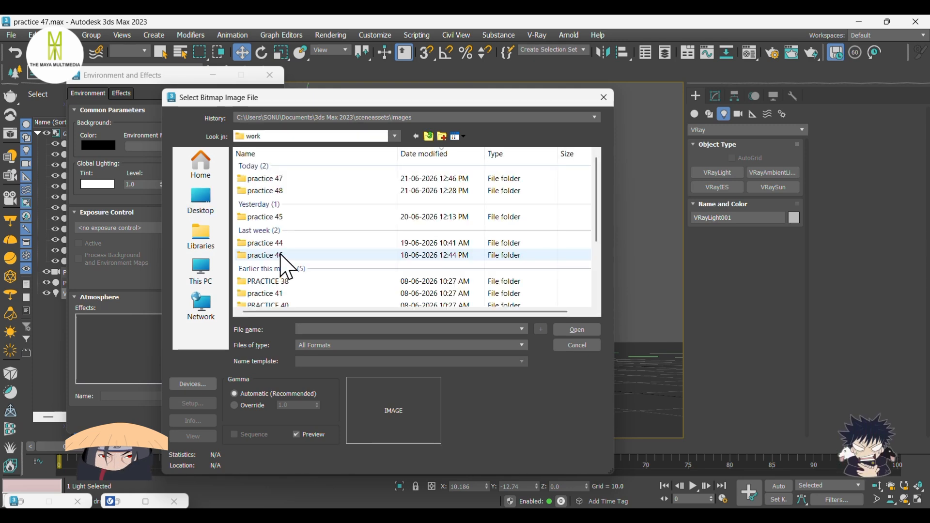
pyautogui.scroll(-5, 286, 266)
pyautogui.click(286, 286)
pyautogui.click(577, 330)
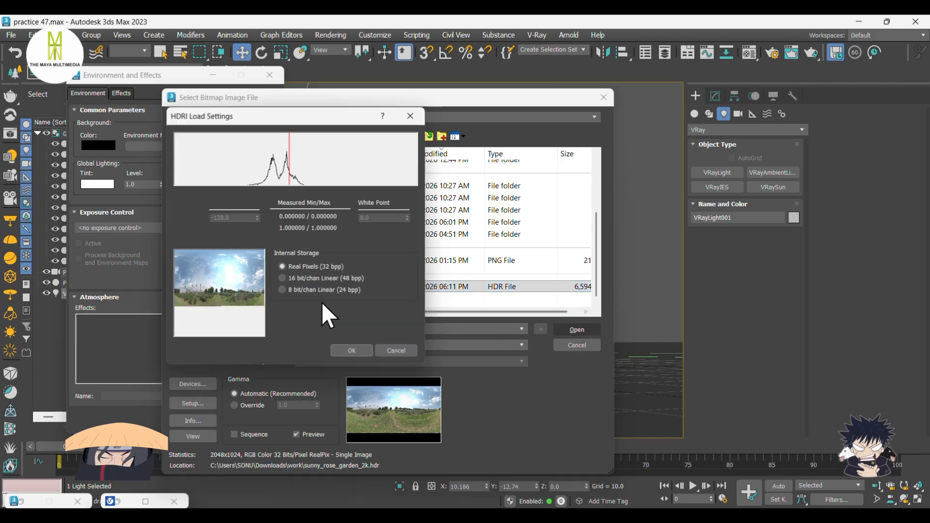
pyautogui.click(348, 351)
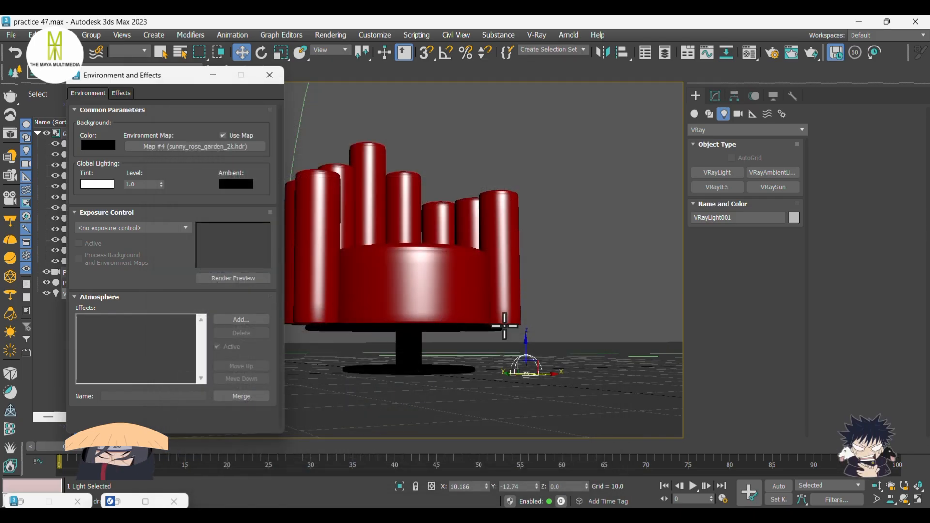
# Copy the environment's HDR map into the dome light's map slot and close the environment settings.
pyautogui.click(715, 96)
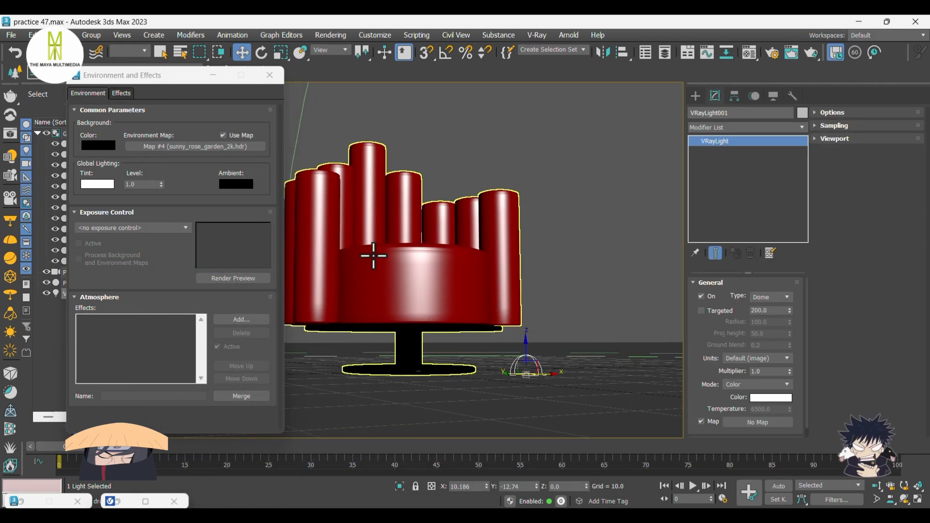
pyautogui.rightClick(233, 146)
pyautogui.click(261, 164)
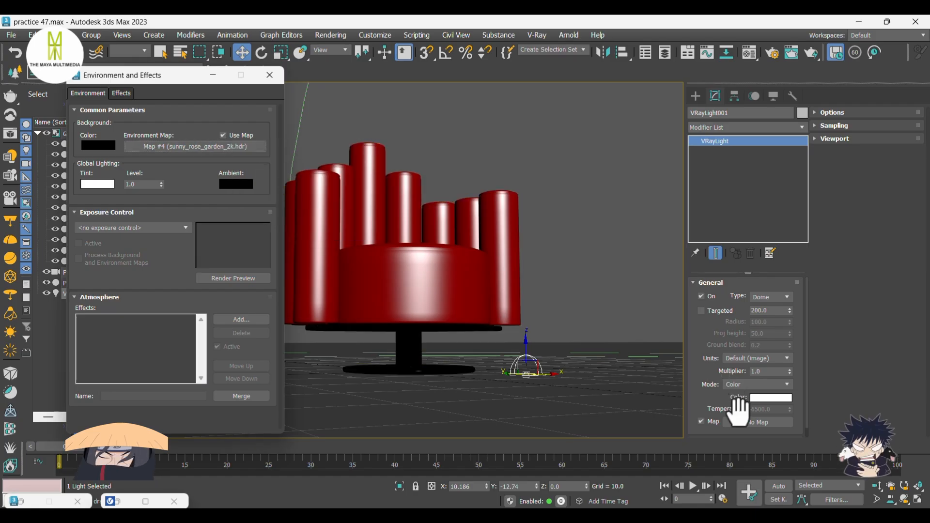
pyautogui.rightClick(742, 430)
pyautogui.click(773, 444)
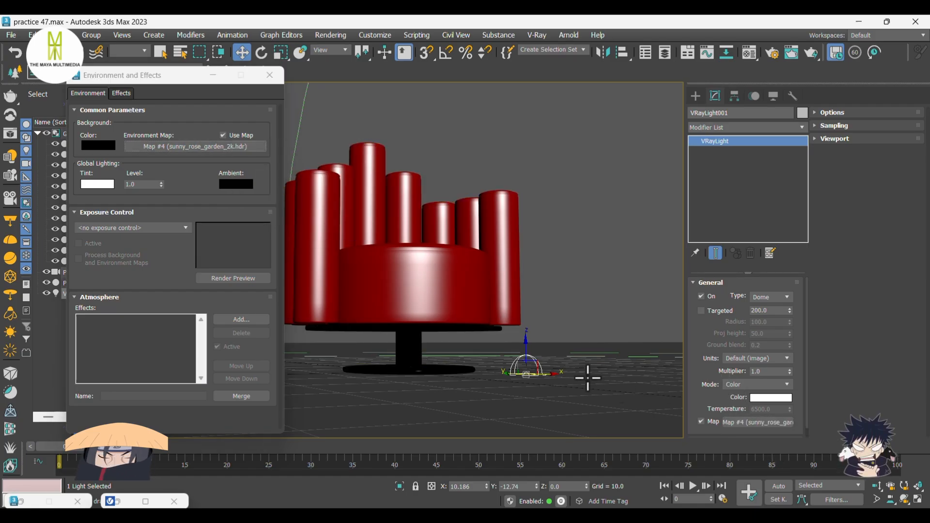
pyautogui.click(270, 75)
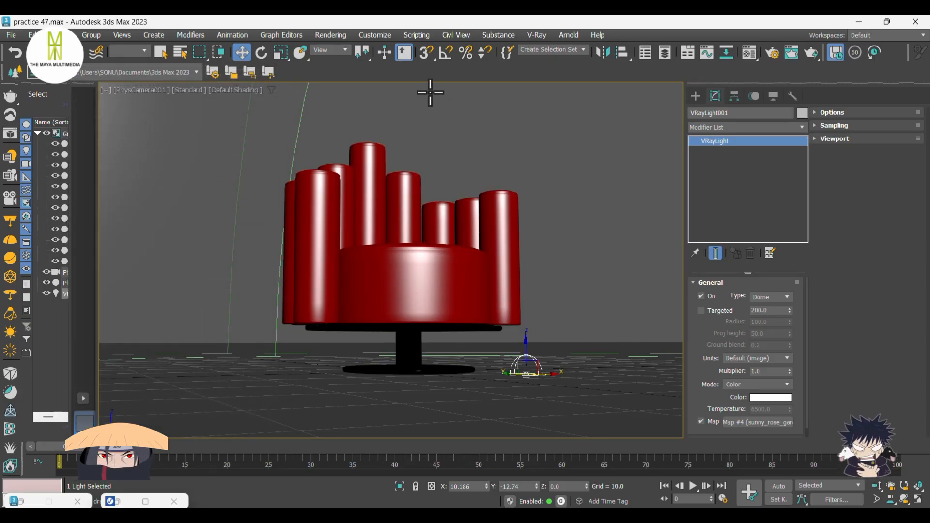
# Run a V-Ray test render of the camera view, then stop it and return to the scene.
pyautogui.click(404, 52)
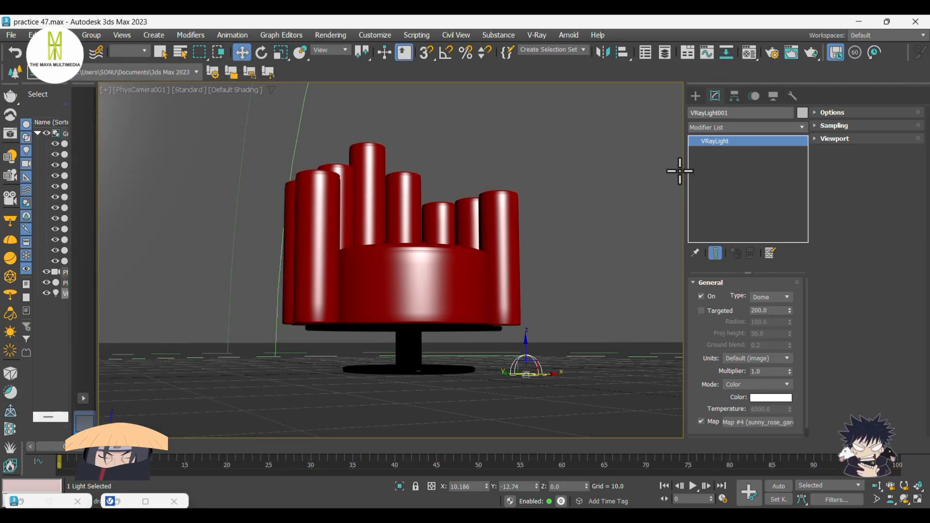
pyautogui.click(816, 51)
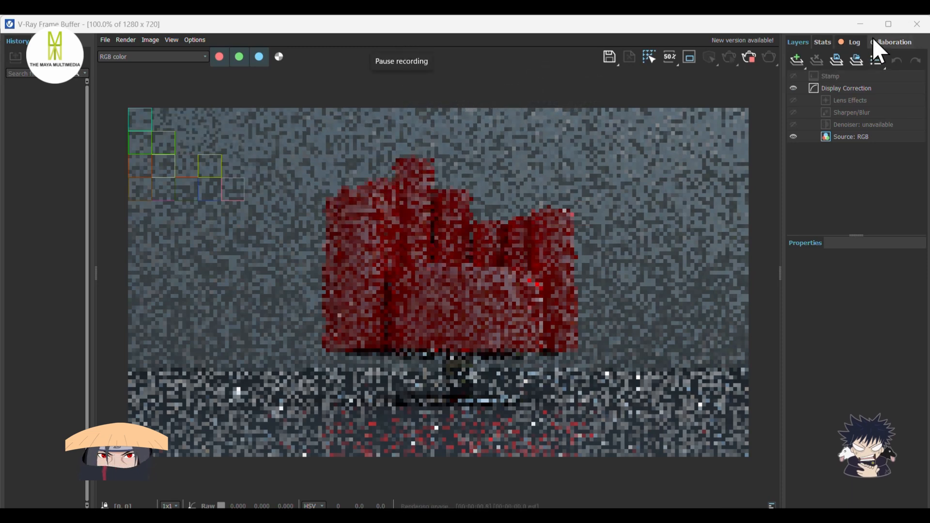
pyautogui.click(861, 24)
pyautogui.click(610, 84)
# Select the chair and set its second sub-material's reflection color to grey with a value of 118.
pyautogui.click(412, 356)
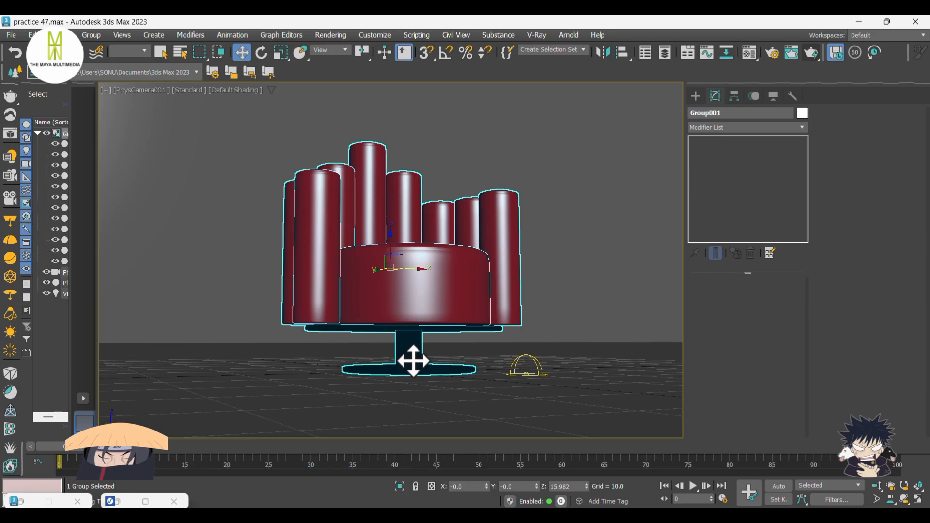
pyautogui.press('m')
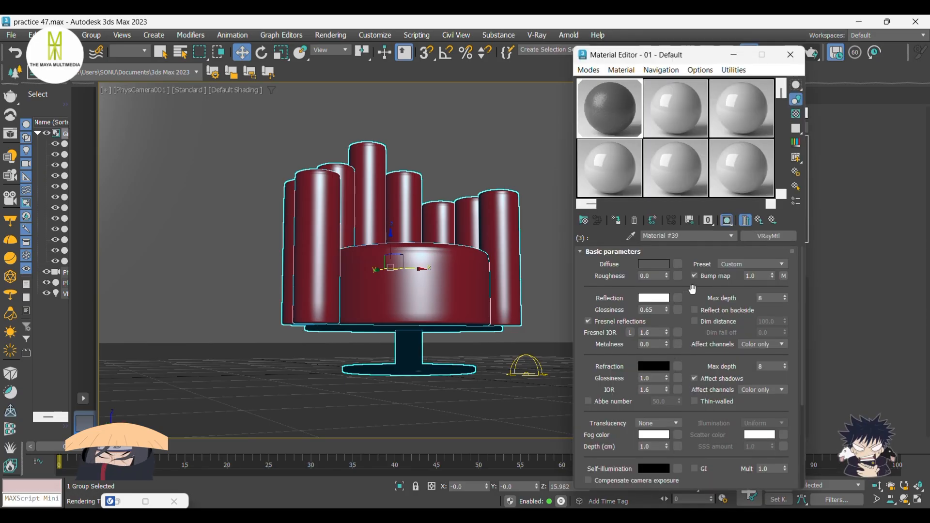
pyautogui.click(759, 220)
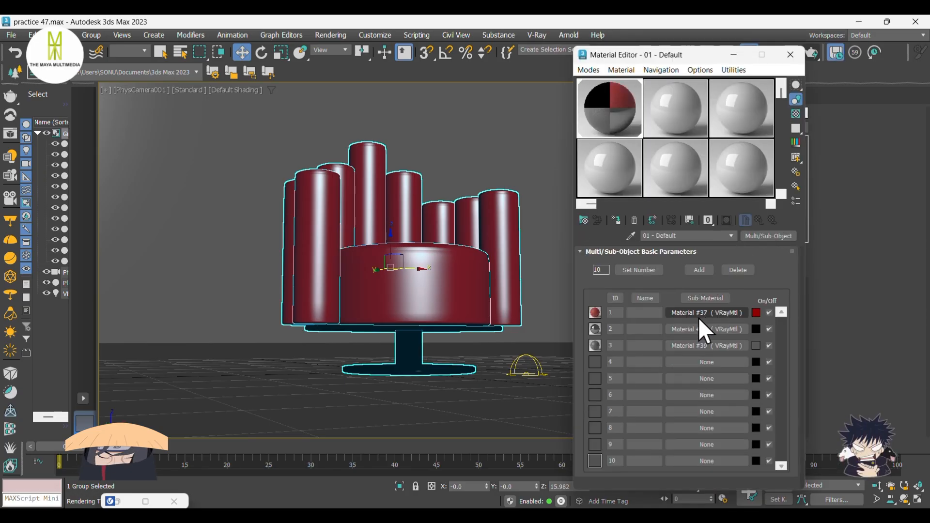
pyautogui.click(697, 329)
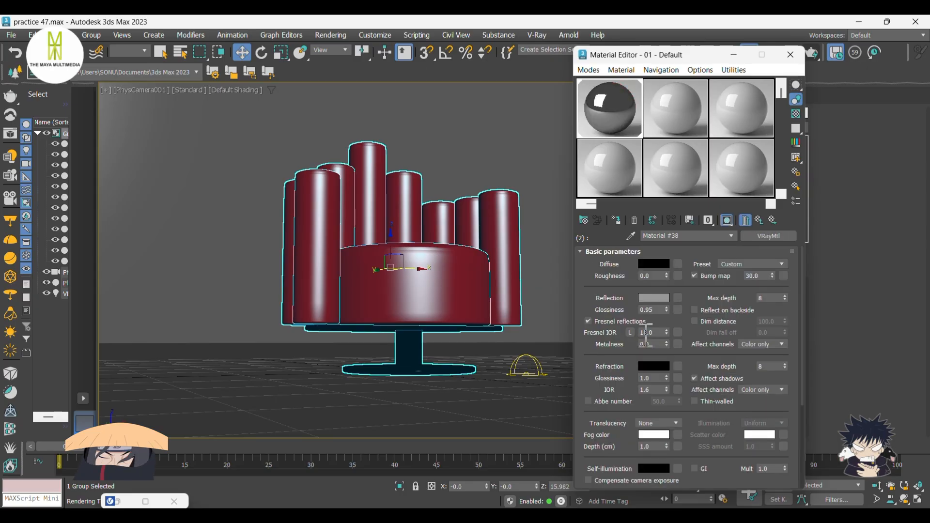
pyautogui.click(656, 297)
pyautogui.moveTo(492, 200); pyautogui.dragTo(493, 214)
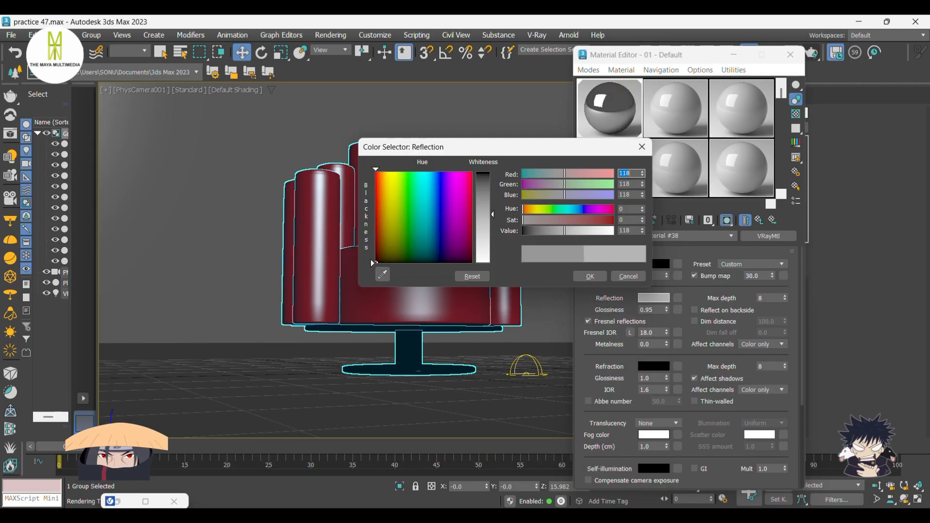
pyautogui.click(589, 276)
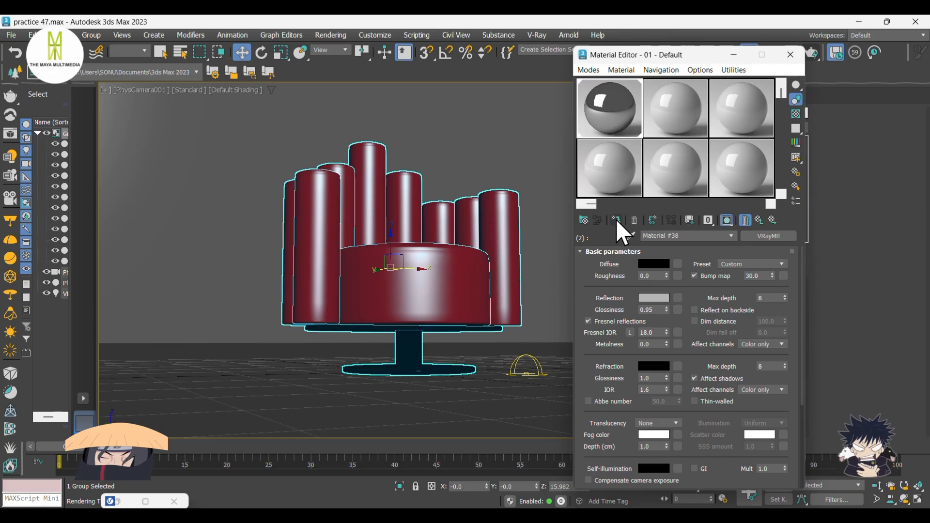
pyautogui.click(733, 55)
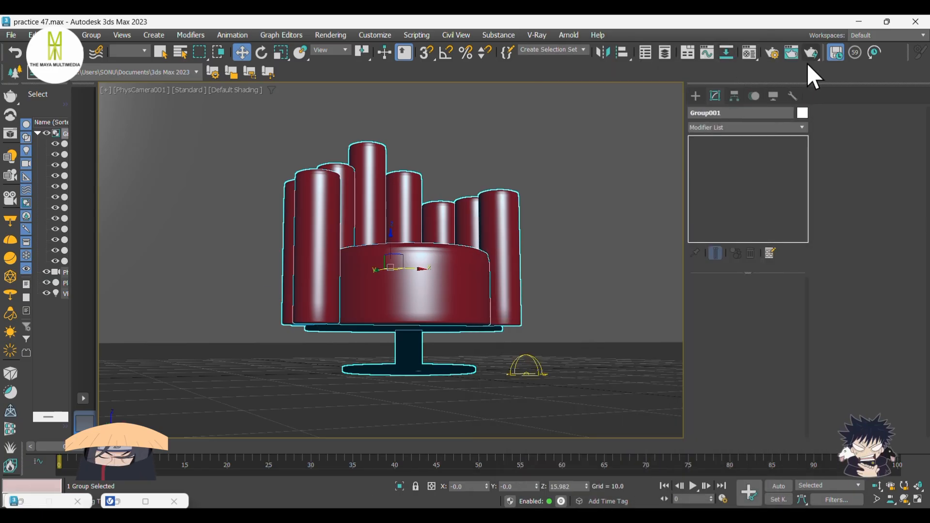
# Test-render the chair with the brighter base reflection, then stop the render.
pyautogui.click(812, 58)
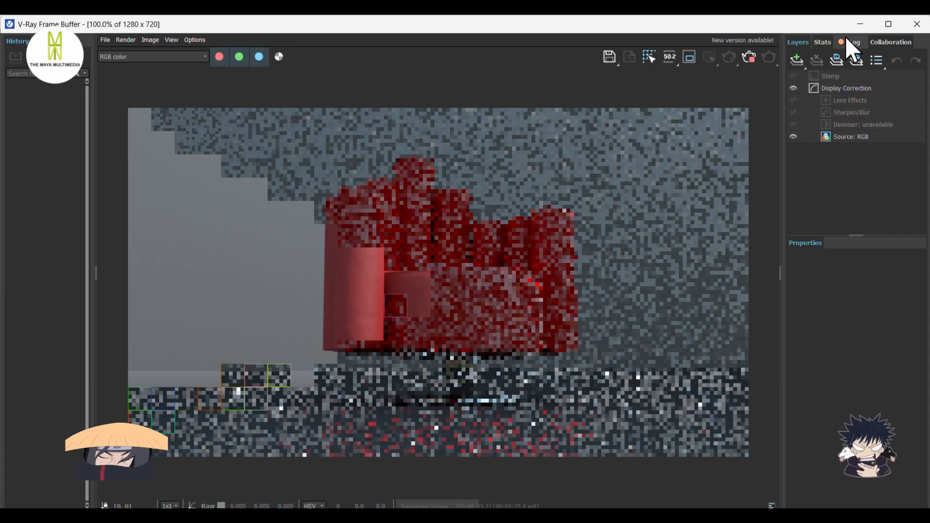
pyautogui.click(860, 25)
pyautogui.click(610, 84)
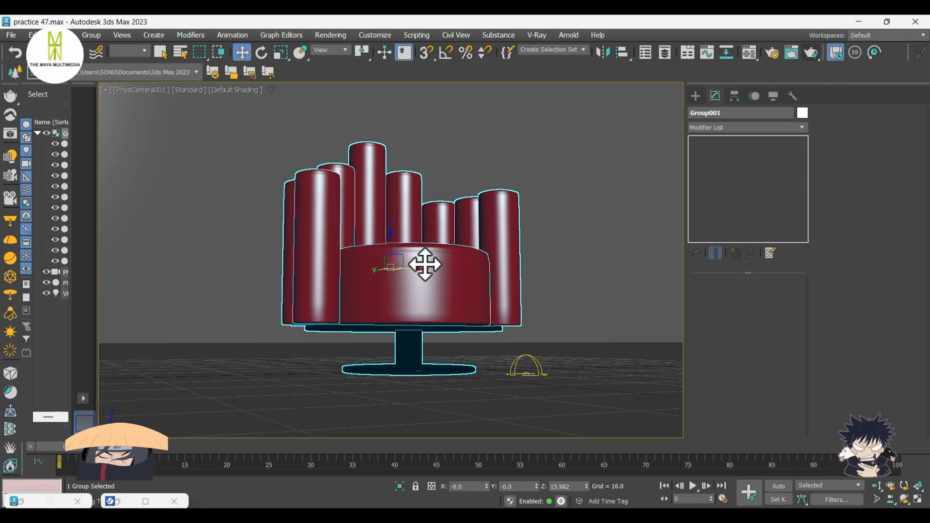
# Set the bump amount of the chair's red sub-material to 4.0.
pyautogui.press('m')
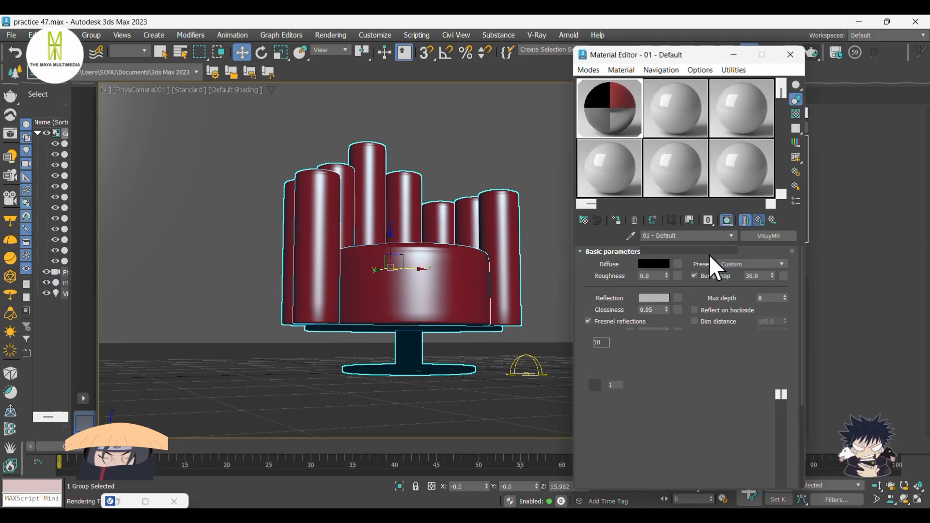
pyautogui.click(690, 313)
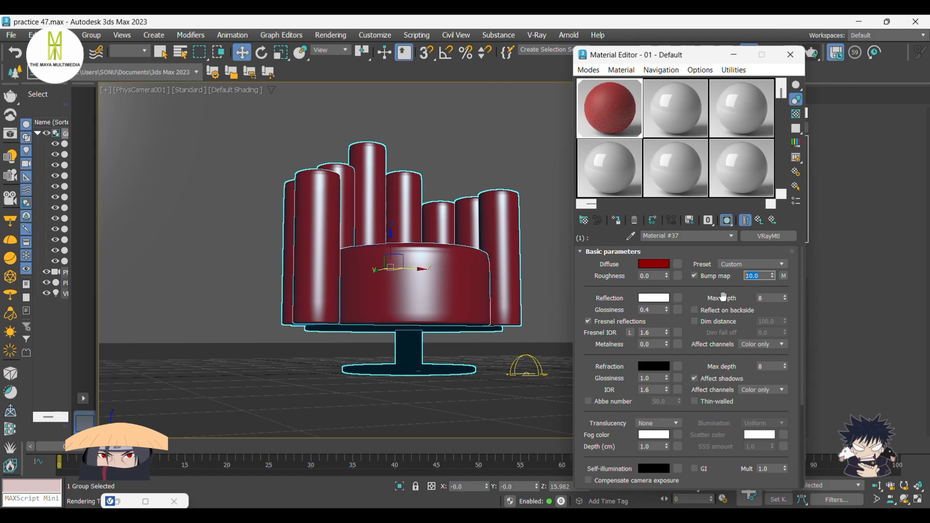
pyautogui.write('4')
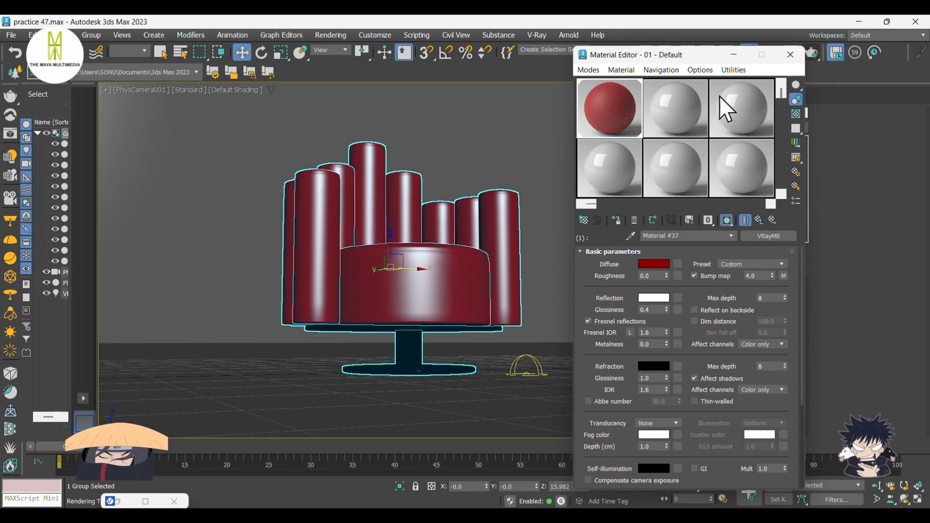
pyautogui.click(734, 55)
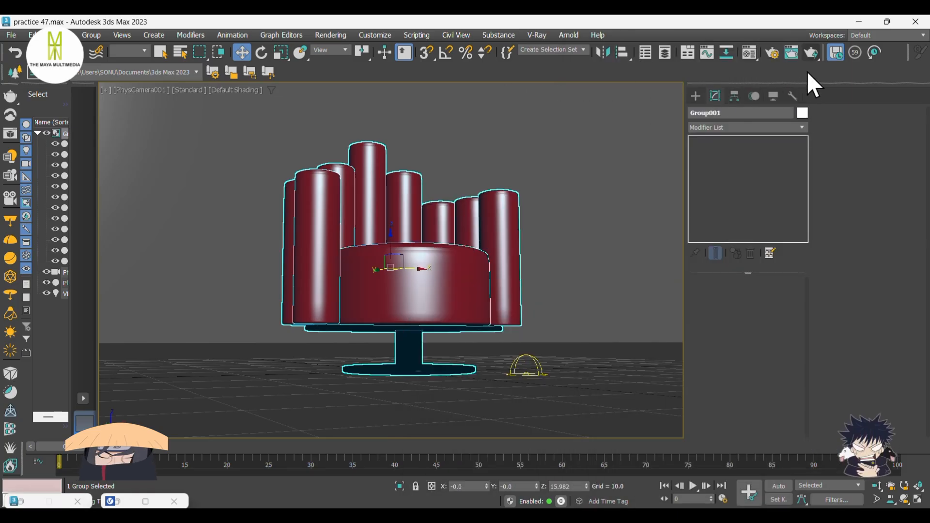
# Render the camera view, inspect the red upholstery's surface close up, and stop the render.
pyautogui.click(812, 53)
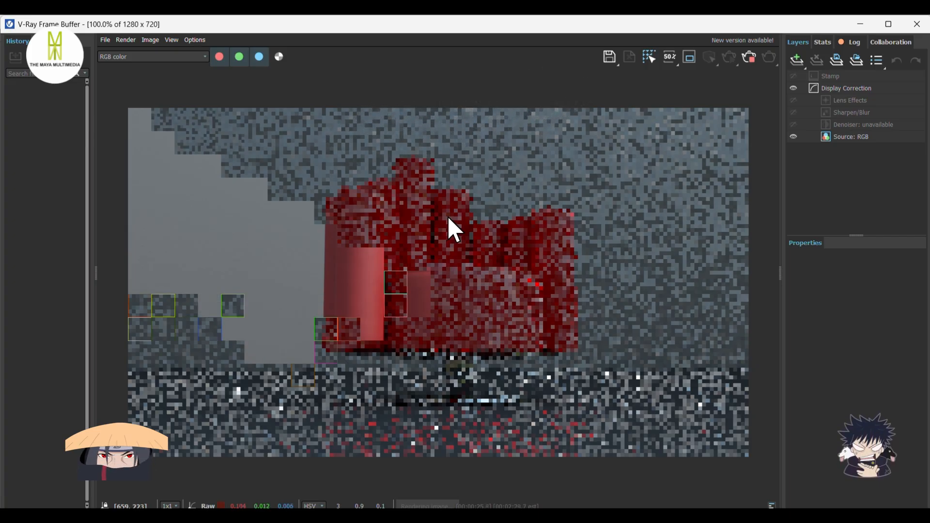
pyautogui.scroll(2, 363, 289)
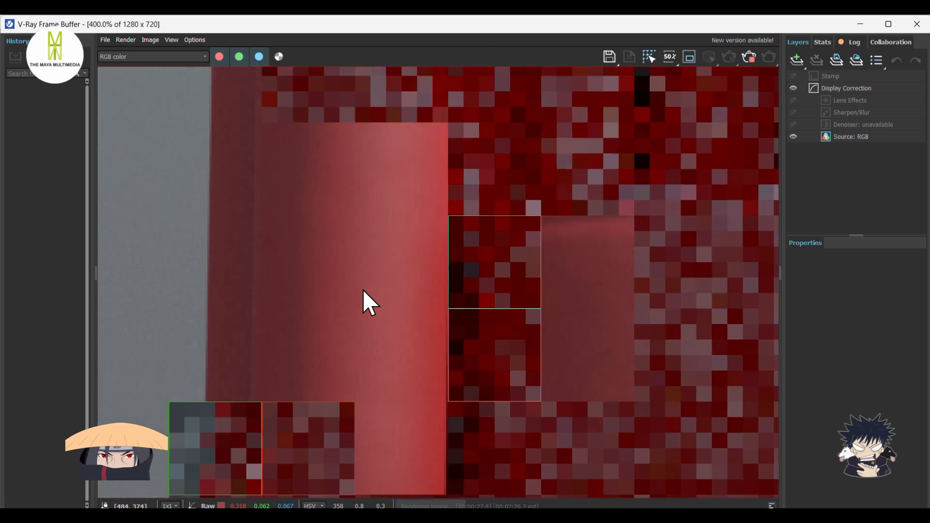
pyautogui.scroll(-2, 362, 290)
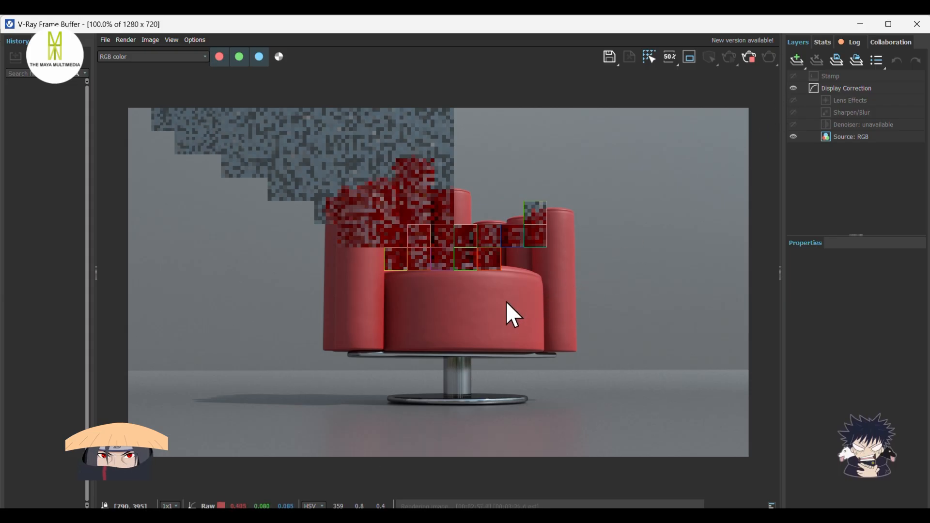
pyautogui.click(850, 27)
pyautogui.click(608, 87)
# Set the bump amount of the chair's red sub-material to 1.0.
pyautogui.click(517, 213)
pyautogui.click(436, 255)
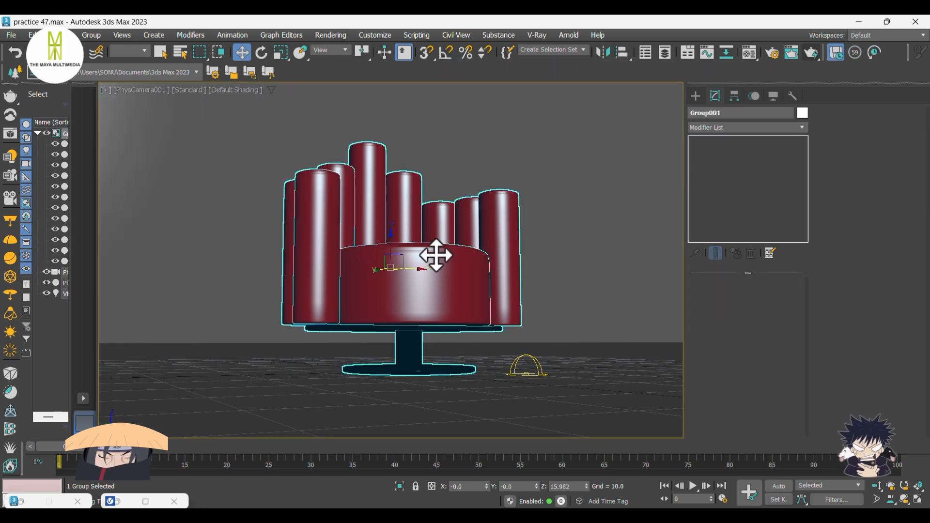
pyautogui.press('m')
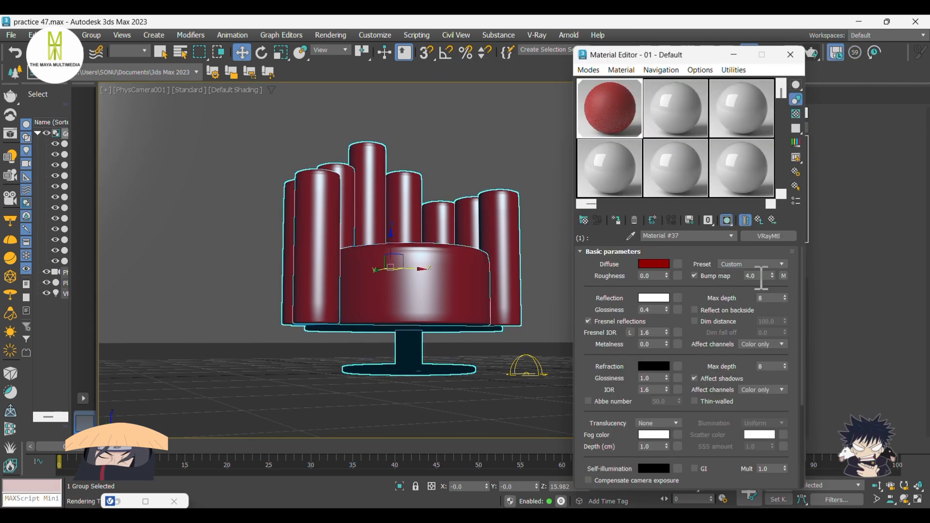
pyautogui.press('Return')
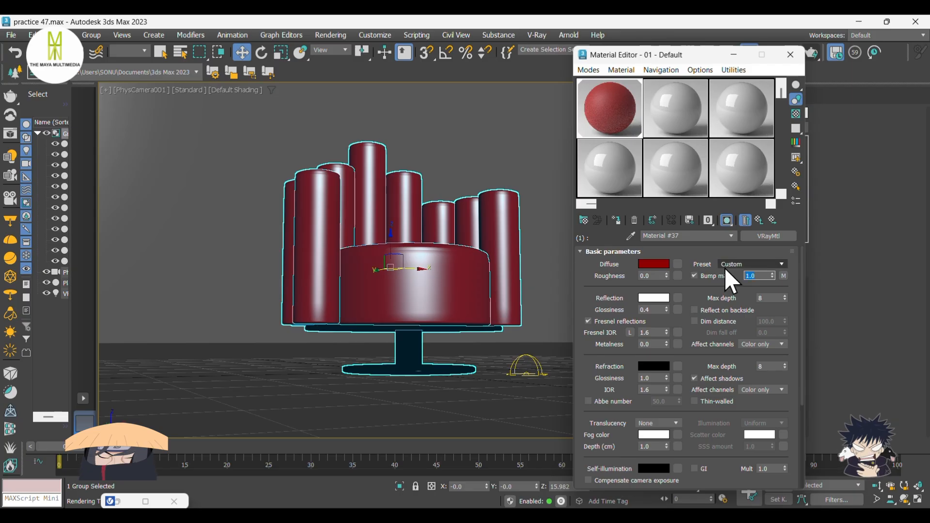
pyautogui.click(732, 58)
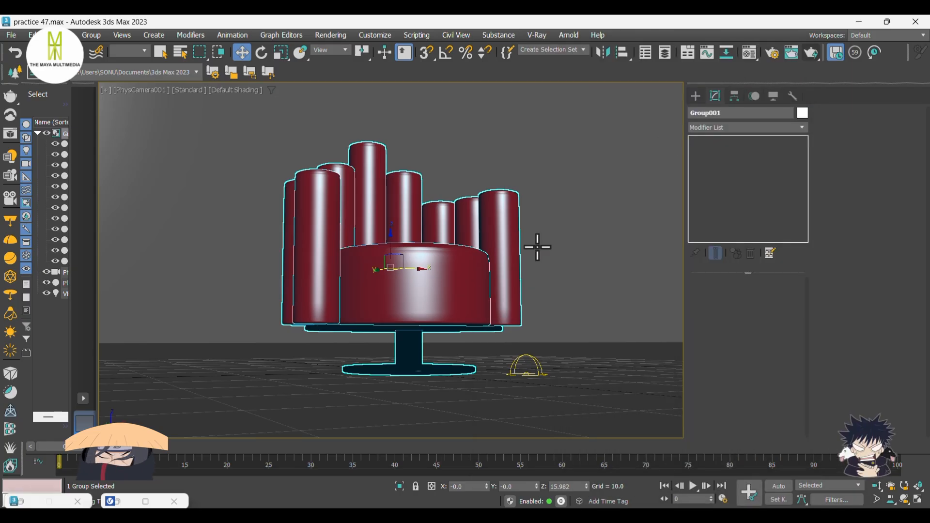
# Check the red material's settings and start a new V-Ray render of the camera view.
pyautogui.press('m')
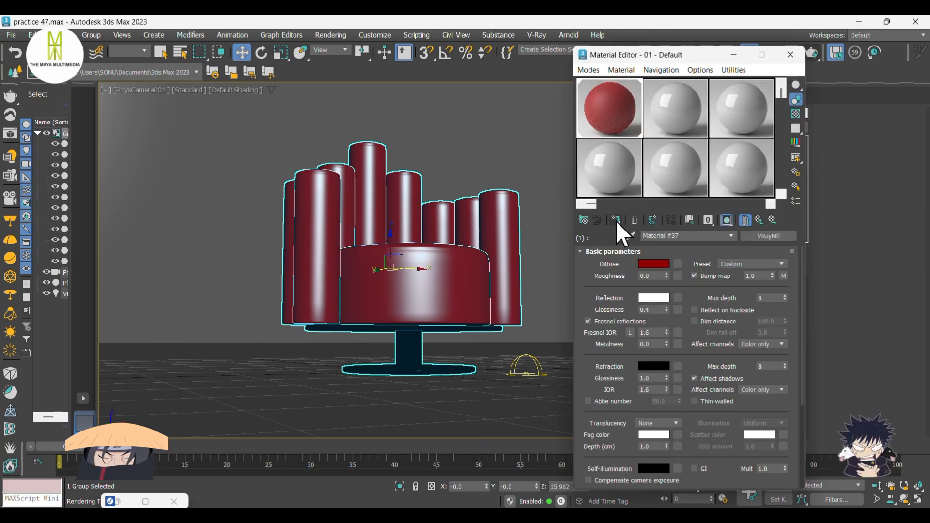
pyautogui.click(733, 59)
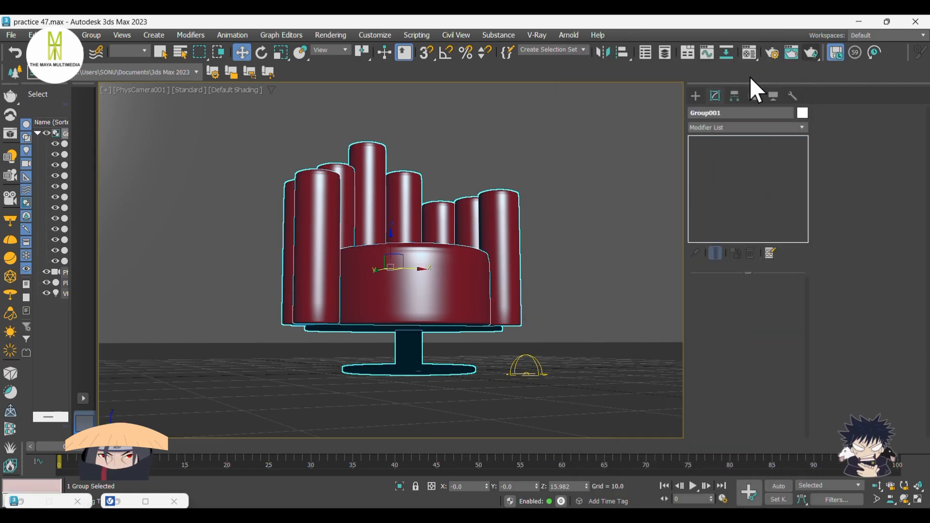
pyautogui.click(810, 52)
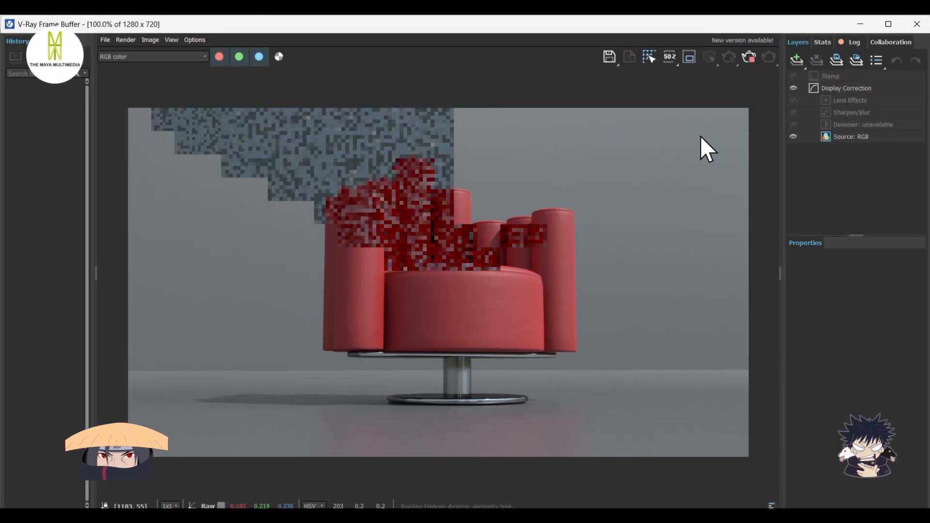